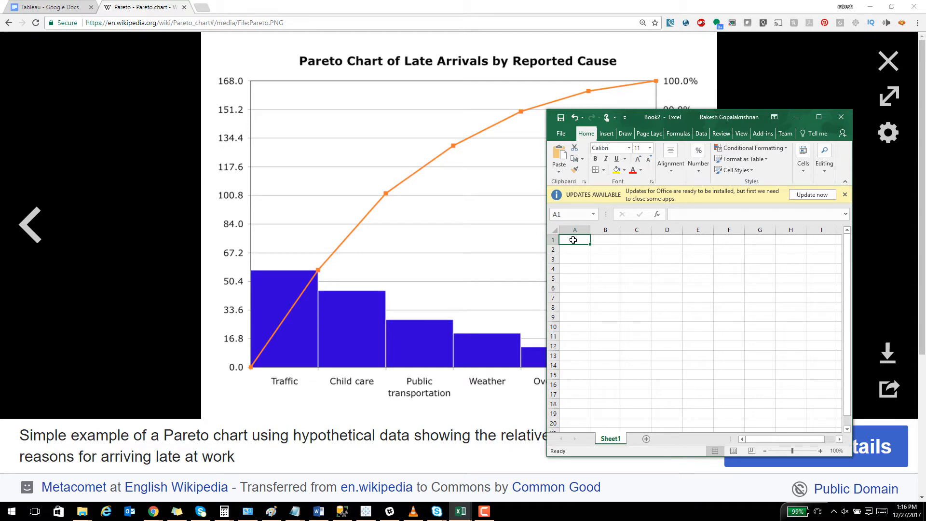
Enter the headers LateArrivalCause in A1 and Number_Of_Cases_Reporrted in B1, and fit column A to its contents.
text(LateArri)
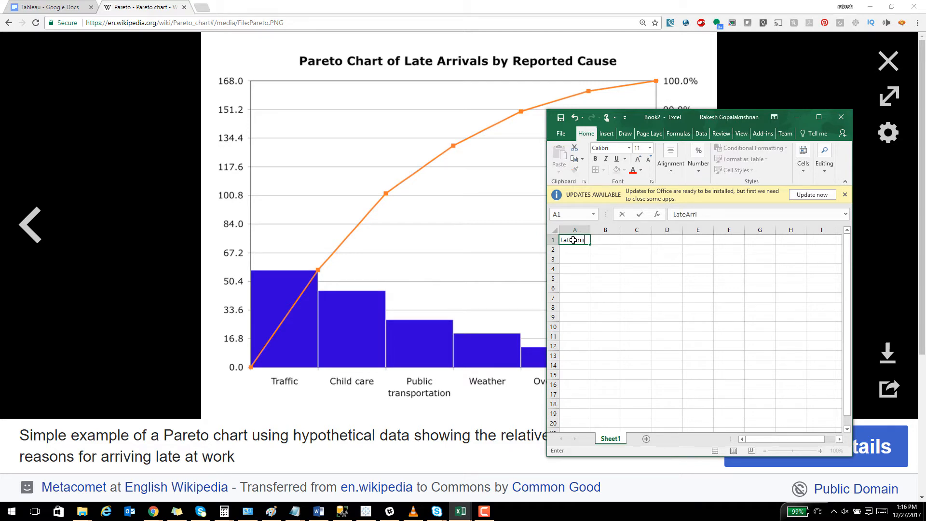
text(vals)
text(use)
key(Tab)
text(Num)
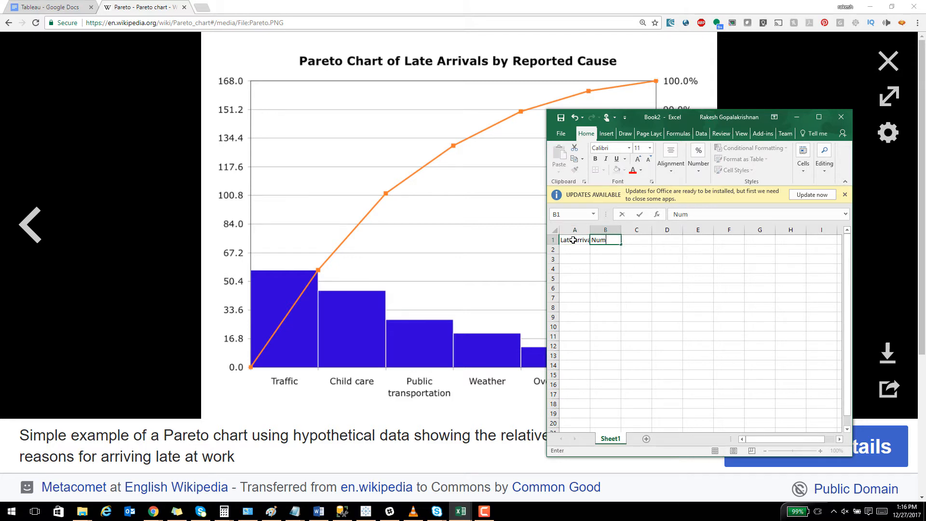
text(ber_Of_Cases_Repor)
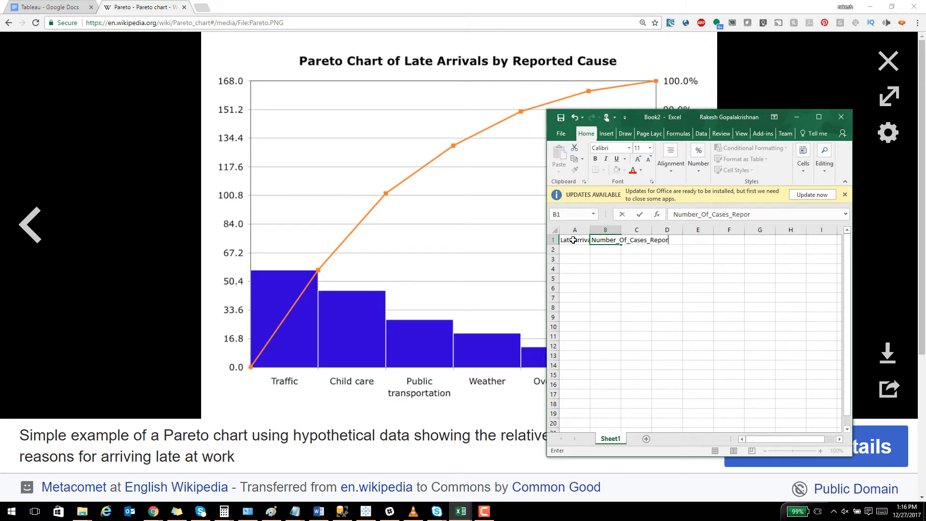
text(rted)
drag(635, 298, 636, 288)
double_click(590, 229)
Add the first data row with Public Transportation in A2 and 150 in B2, and fit column A to the longer entry.
click(594, 249)
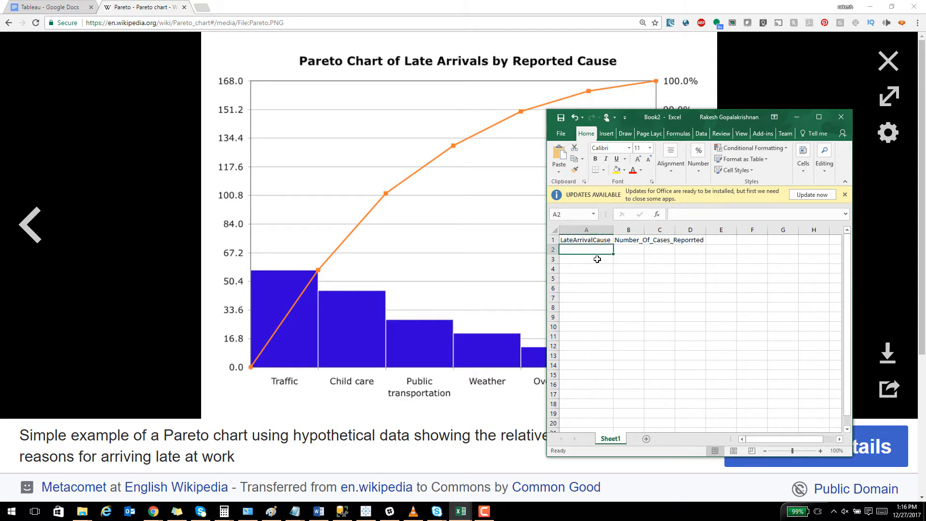
text(P)
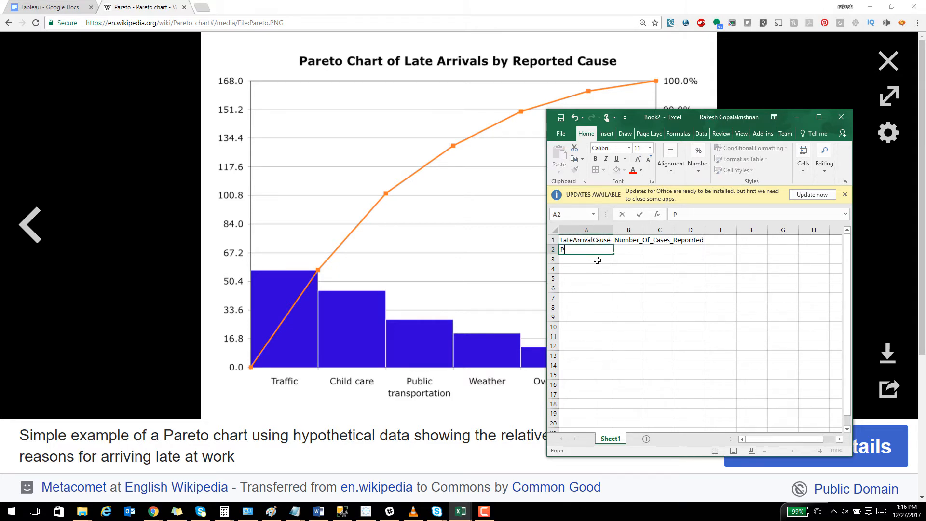
text(ublic Transportation)
key(Tab)
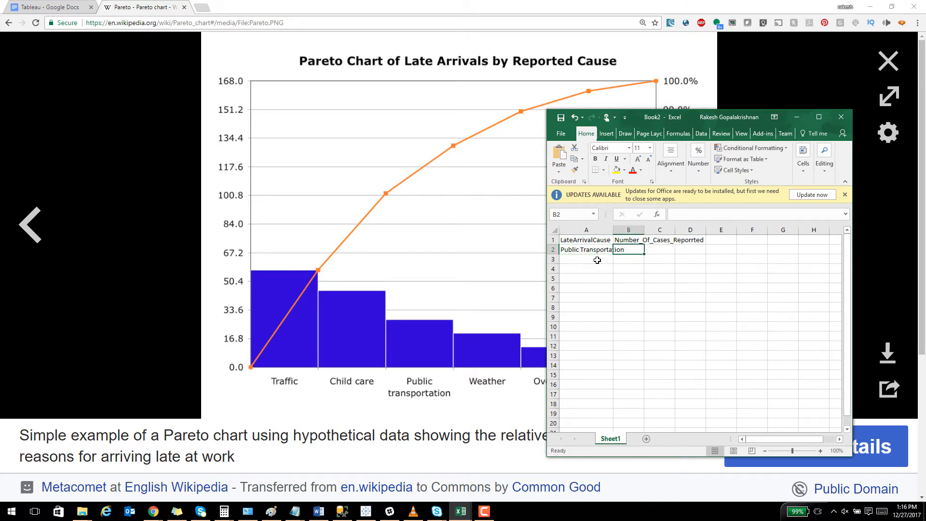
text(150)
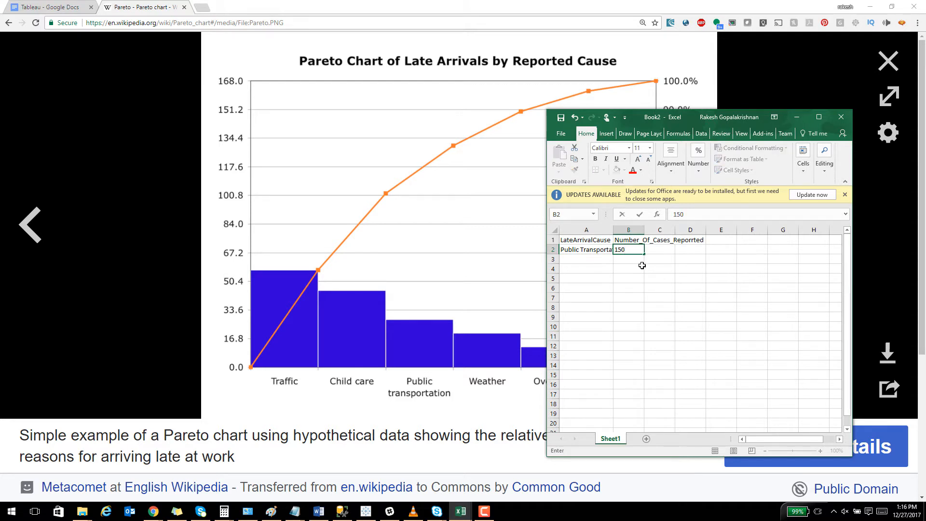
click(608, 231)
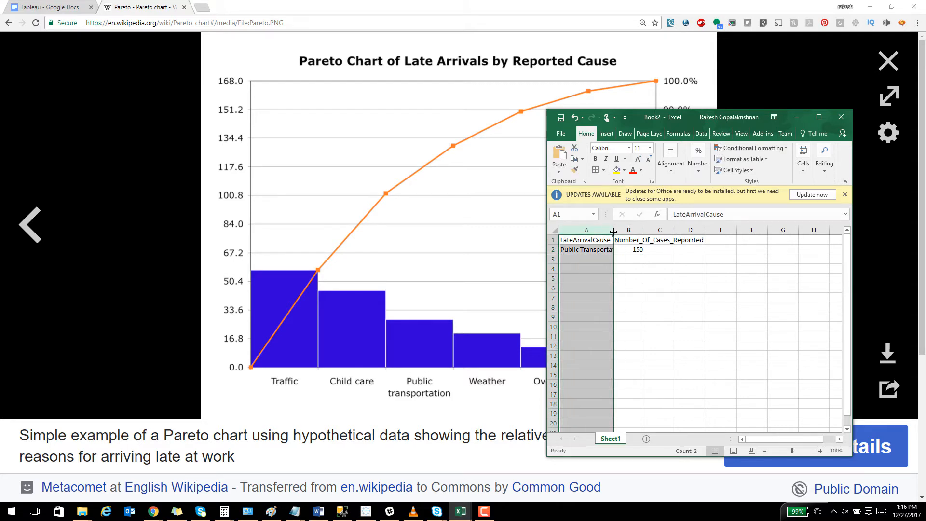
double_click(611, 234)
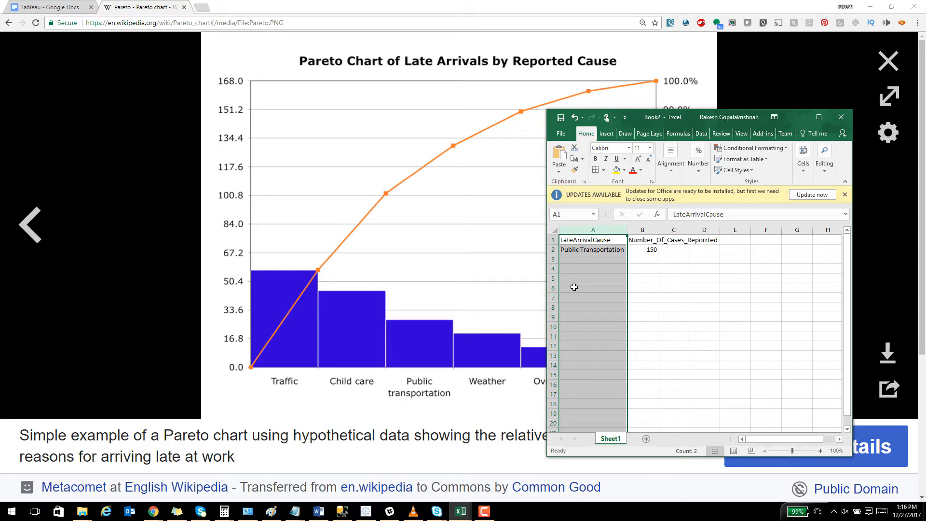
Fill A2:B7 with PublicTransportation 150, Weather 10, Overslept 80, Emergency 10, Traffic 500 and Child Care 200, and fit column B to its contents.
text(LateArrivalCause	Number_Of_Cases_Reporrted PublicTransportation	150 Weather	10 Overslept	80 Emergency	10 Traffic	500 Child Care	200)
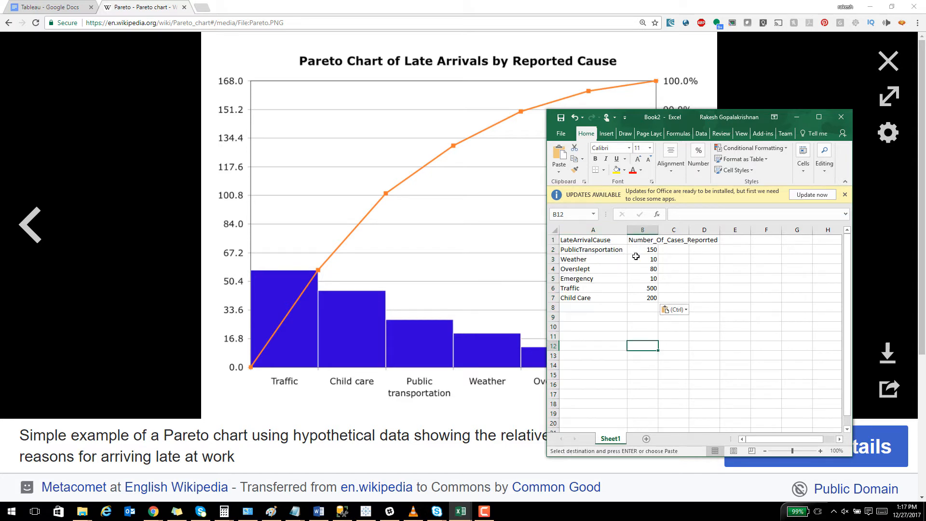
double_click(658, 230)
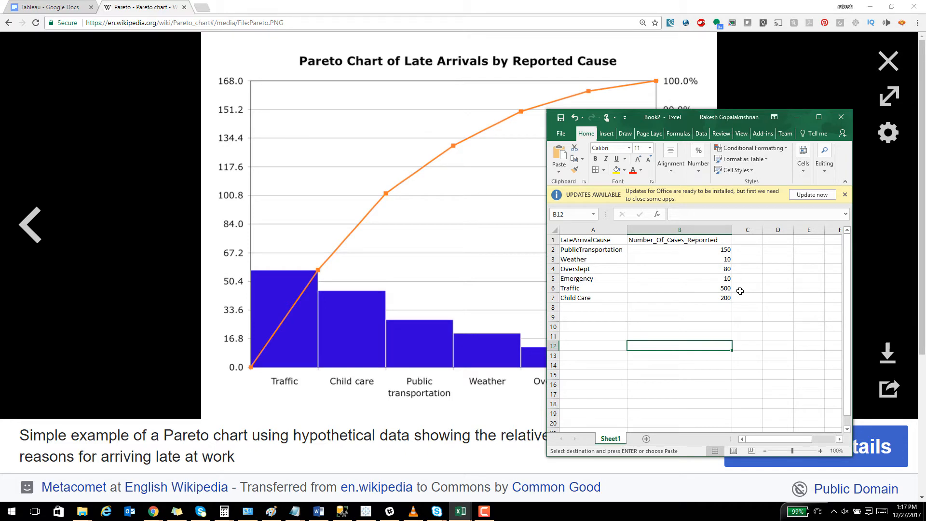
drag(701, 248, 704, 307)
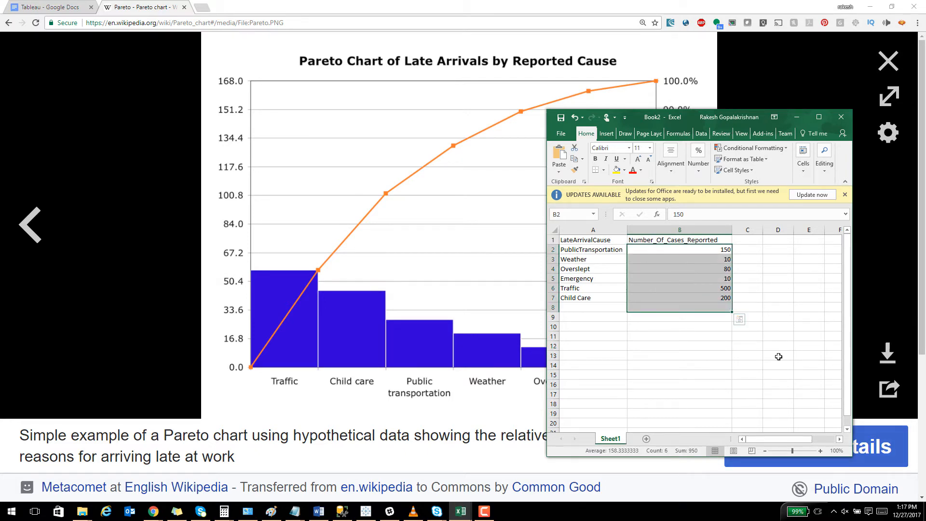
click(818, 117)
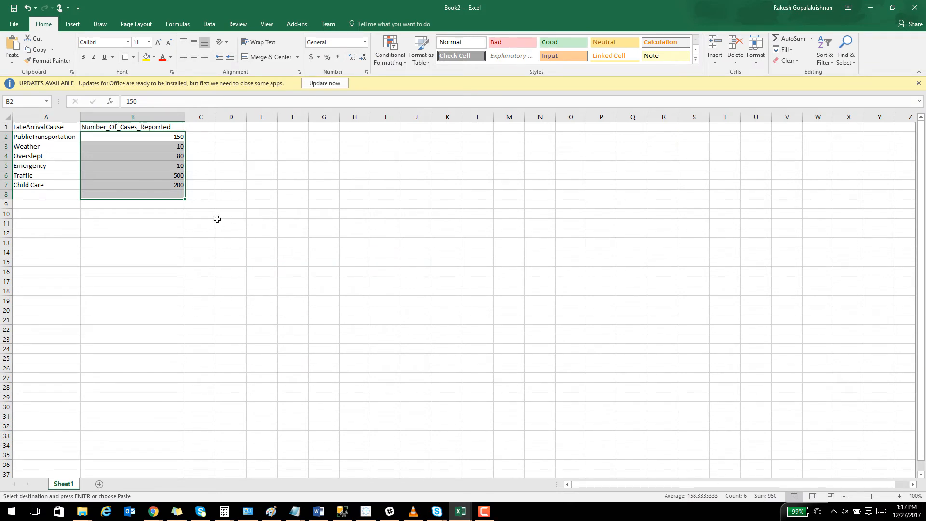
click(178, 192)
click(176, 137)
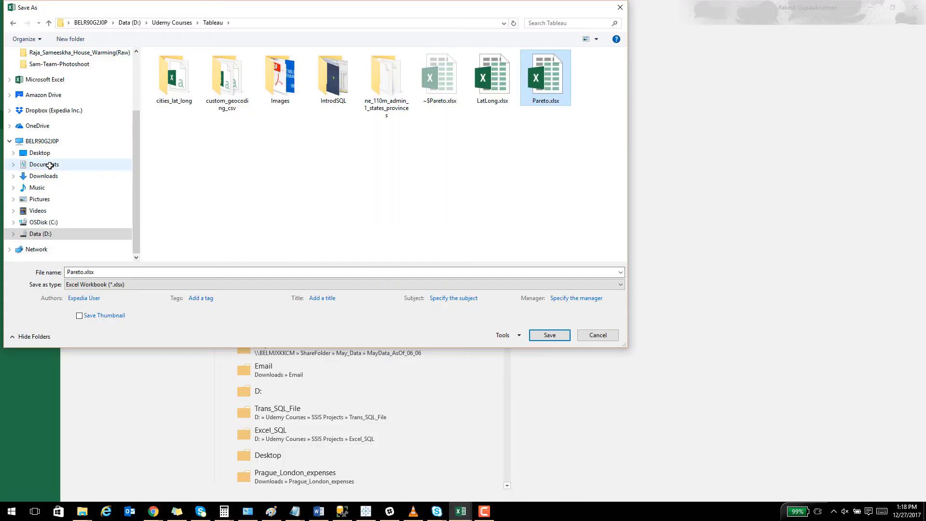
Save the workbook in the Tableau folder as Pareto_new.xlsx, without replacing the existing Pareto.xlsx.
click(552, 337)
click(485, 256)
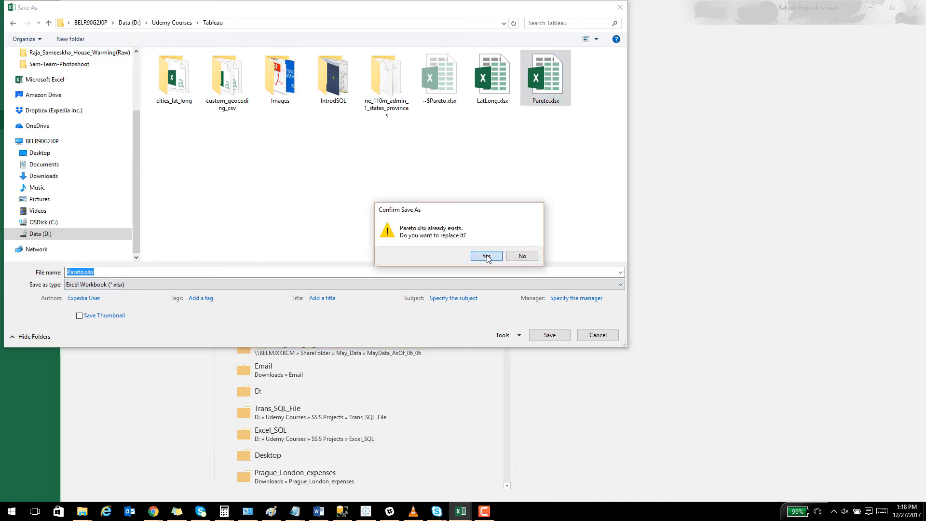
click(467, 283)
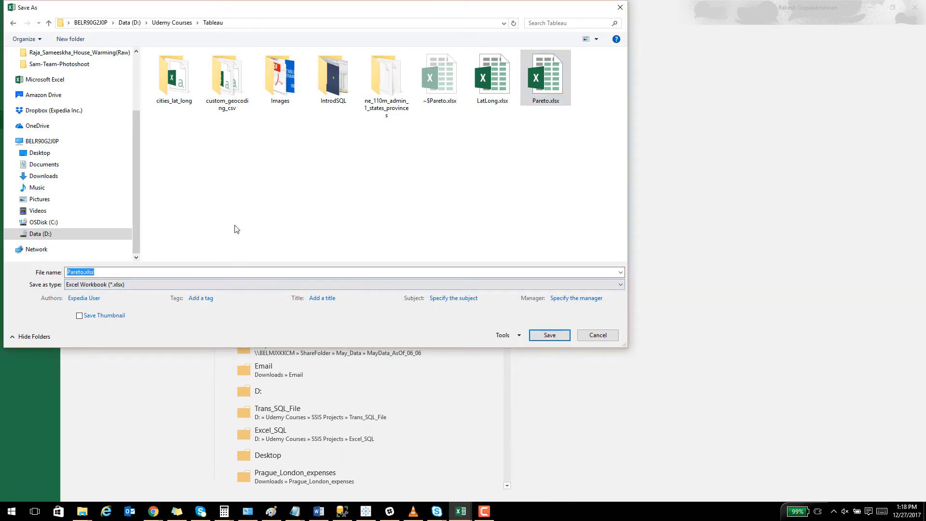
click(85, 272)
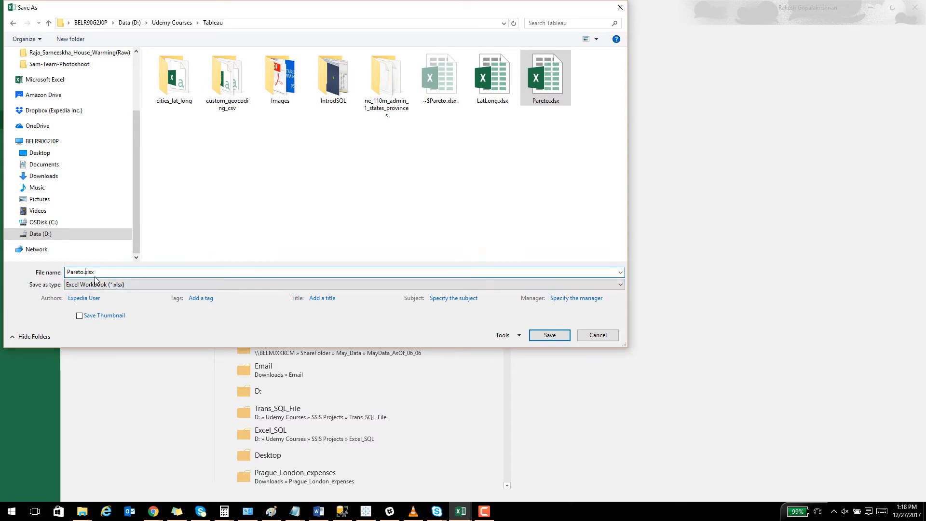
text(_new)
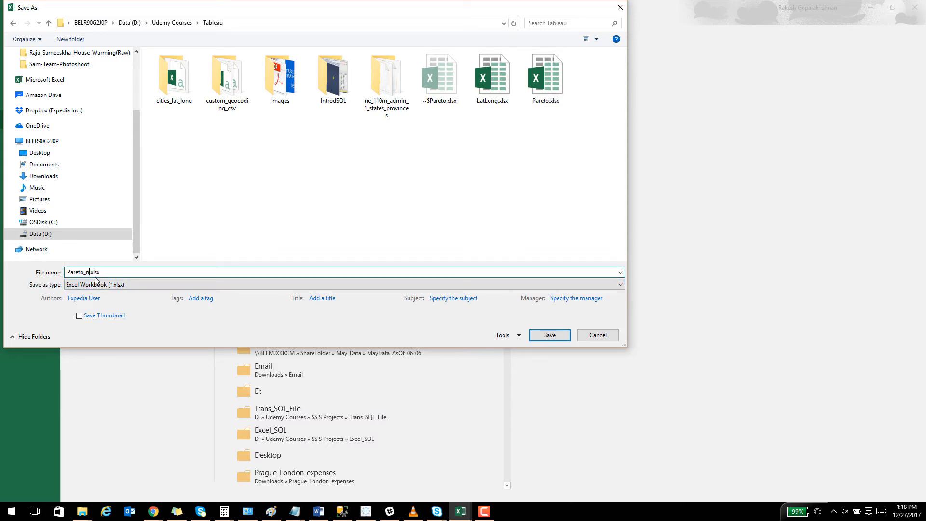
key(Return)
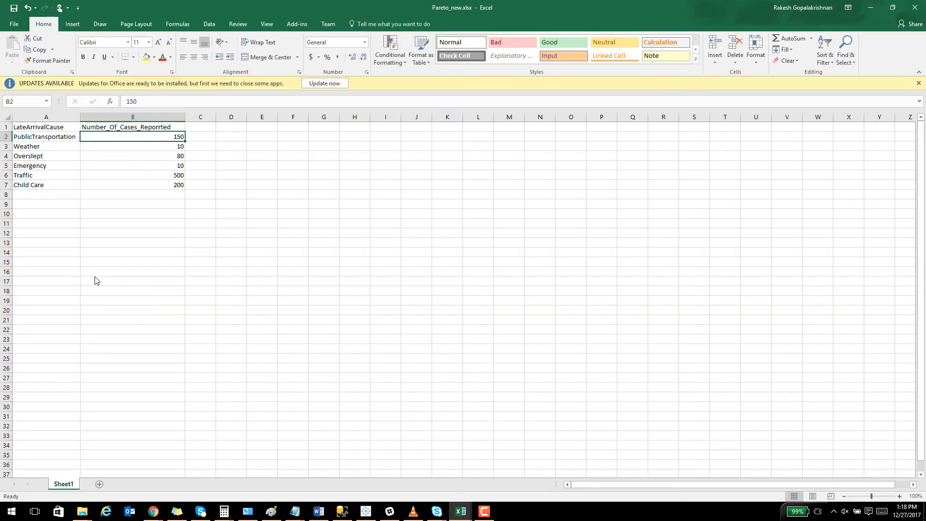
Switch to Tableau and connect to the Excel workbook Pareto_new as a new data source.
click(365, 511)
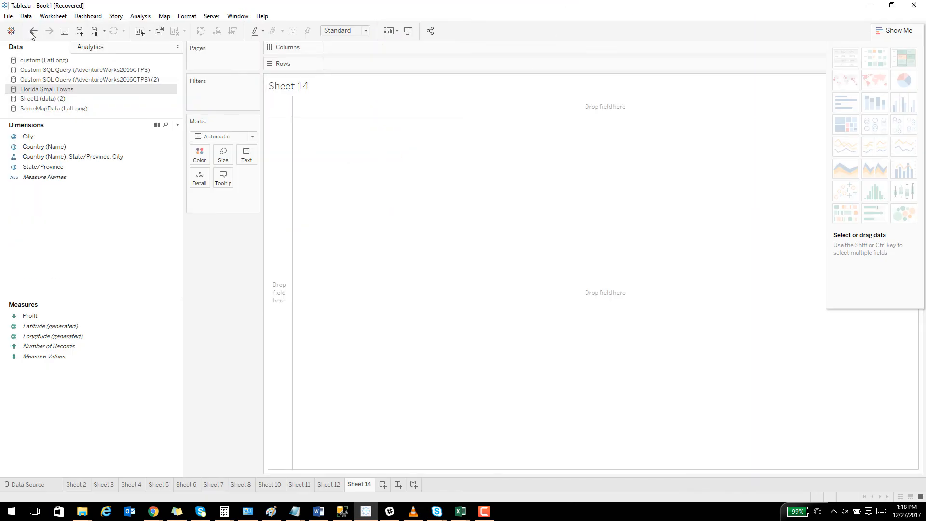
click(26, 17)
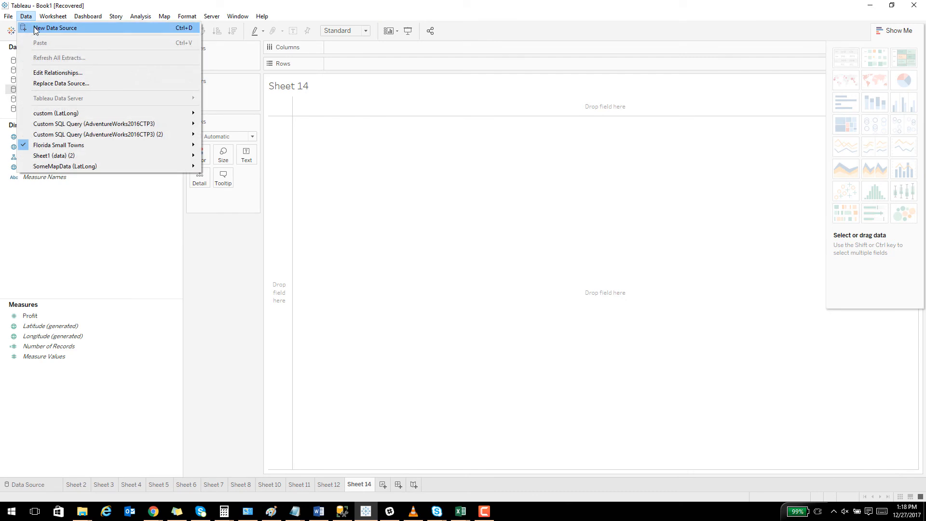
click(34, 27)
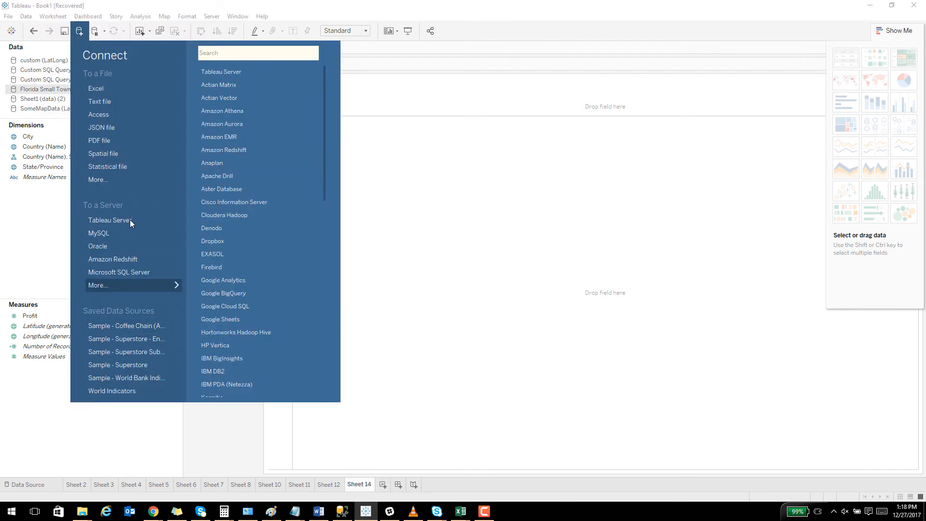
click(100, 91)
double_click(222, 165)
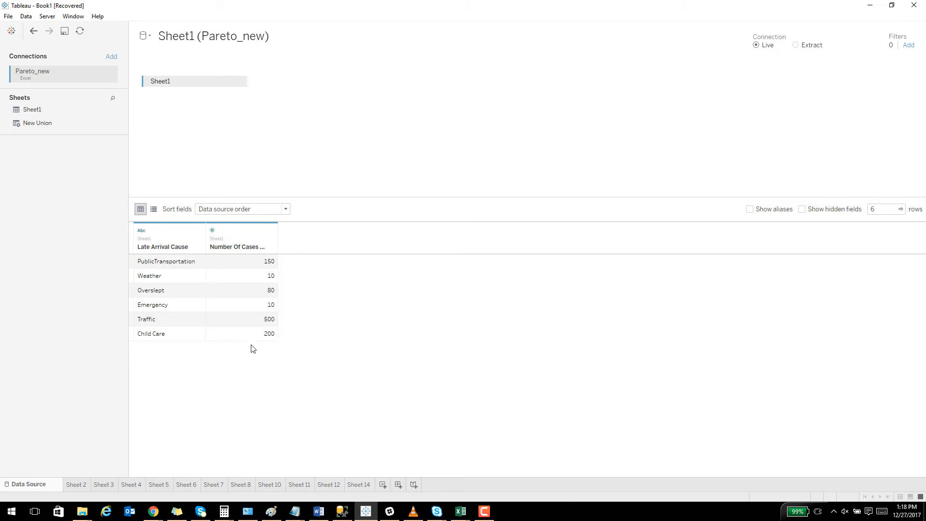
Create a new worksheet and build a text table of Number Of Cases Reporrted by Late Arrival Cause in rows.
click(383, 484)
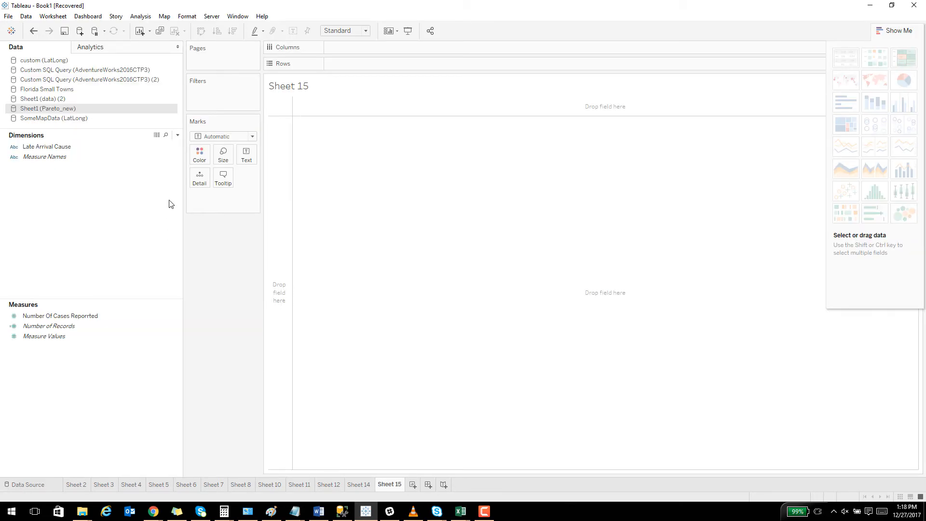
drag(67, 149, 278, 170)
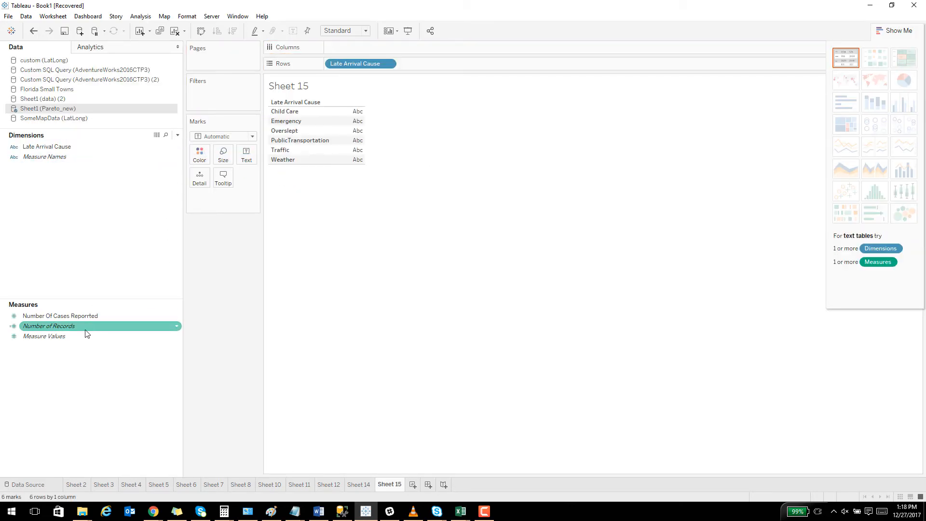
drag(82, 316, 341, 142)
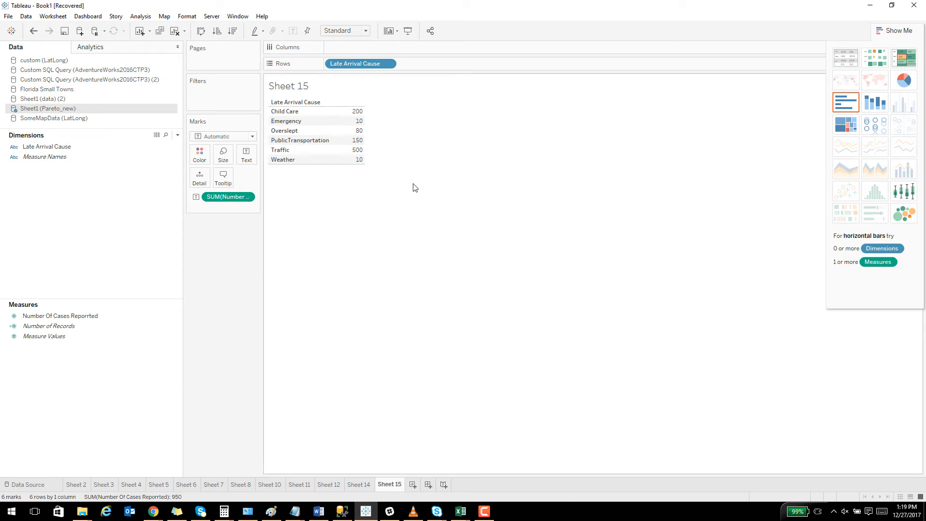
Convert the table to a vertical bar chart with Late Arrival Cause on Columns, sorted descending by number of cases.
click(868, 108)
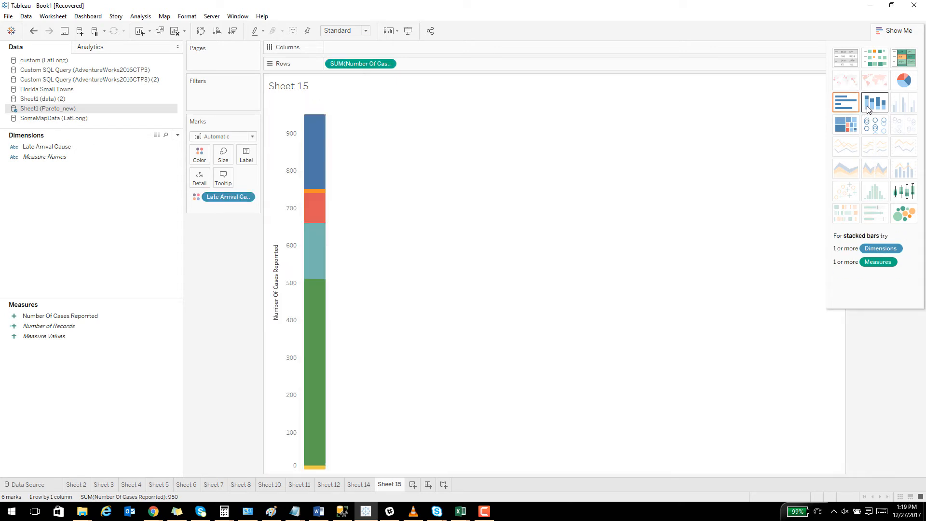
drag(227, 197, 346, 45)
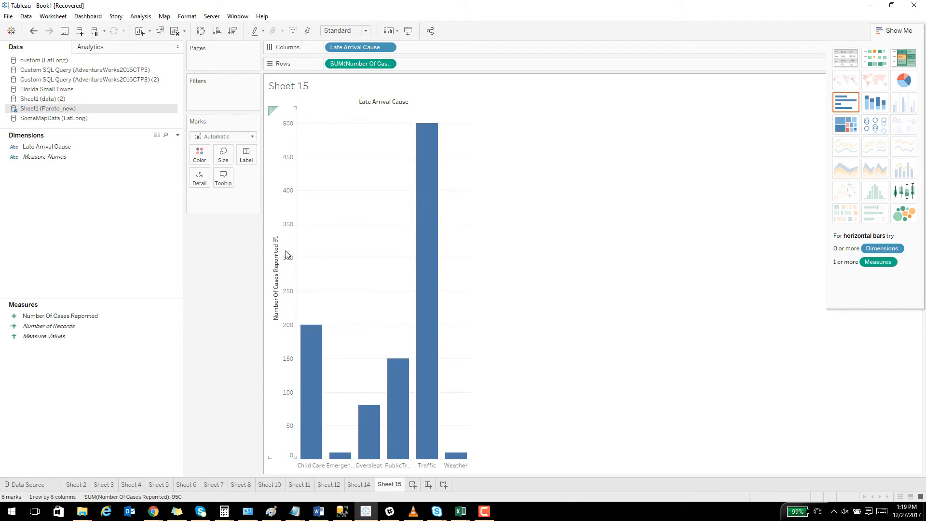
click(276, 239)
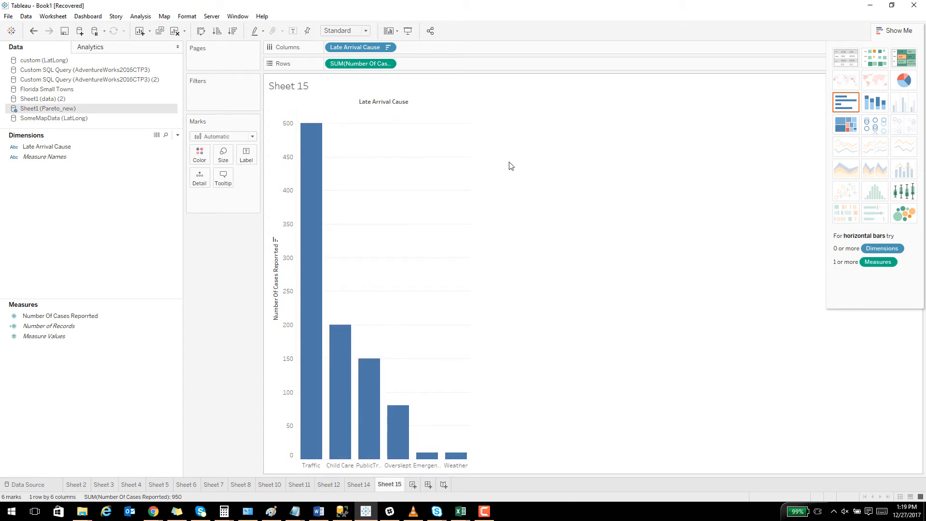
Fit the bar chart to Entire View and compare it with the reference Pareto chart in the browser.
click(366, 31)
click(363, 70)
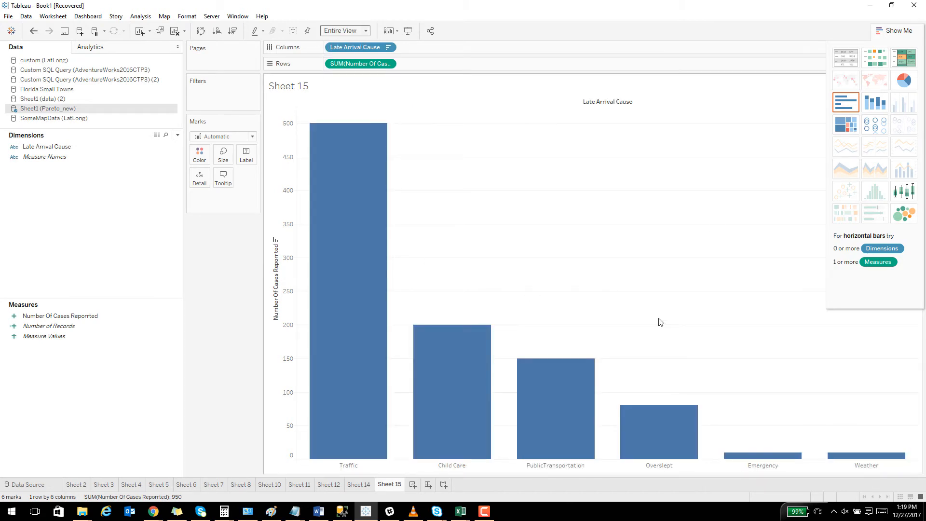
key(alt+Tab)
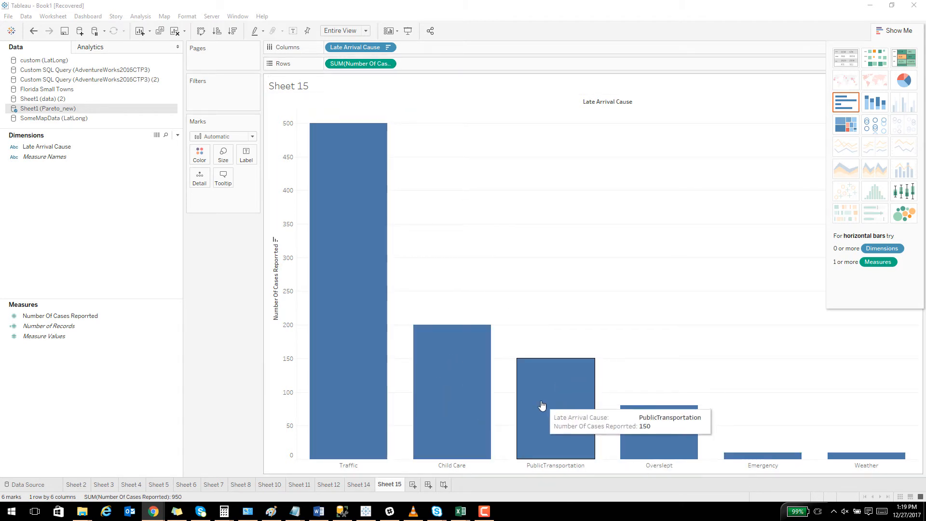
Duplicate SUM(Number Of Cases Reporrted) on Rows and set the mark type of the second copy to Line.
click(378, 66)
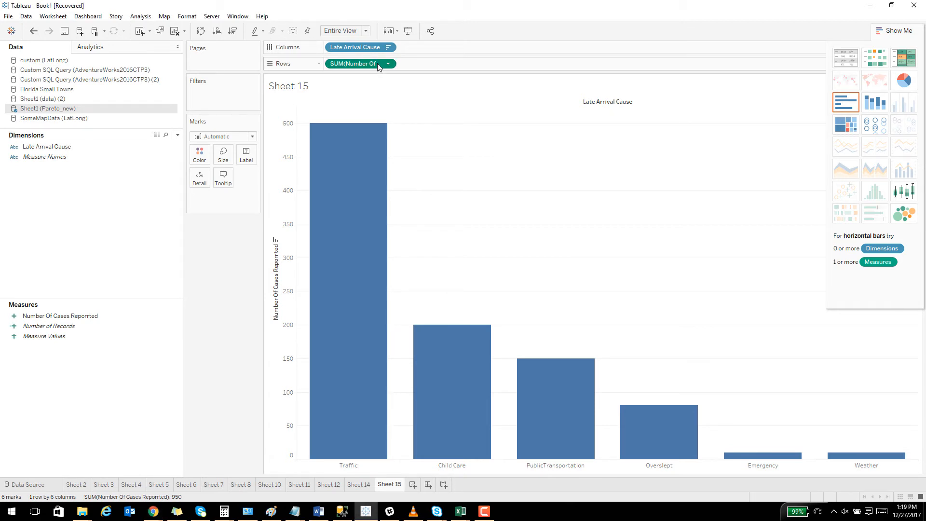
drag(378, 66, 466, 66)
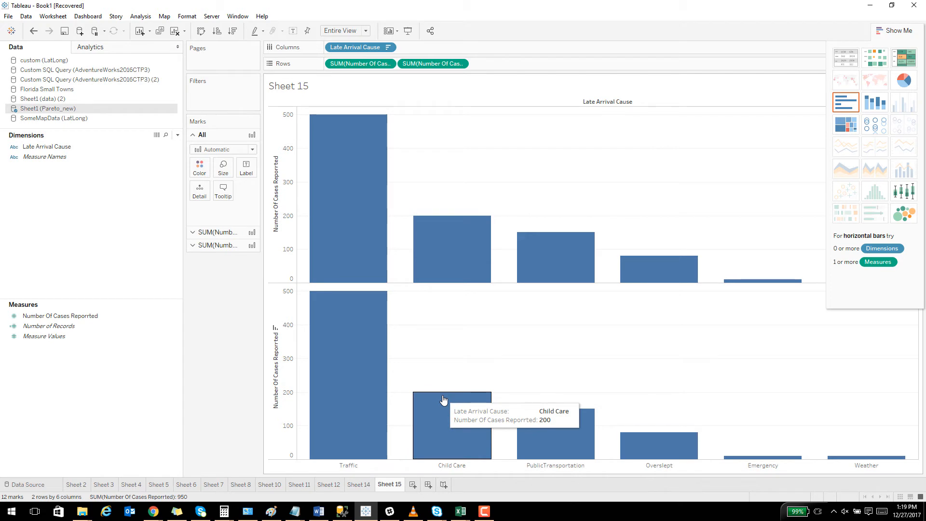
click(192, 245)
click(231, 176)
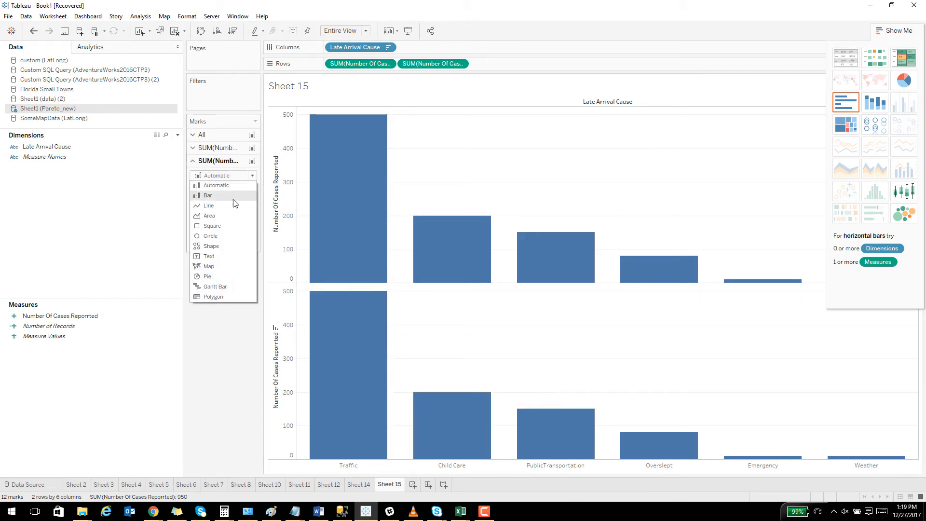
click(236, 207)
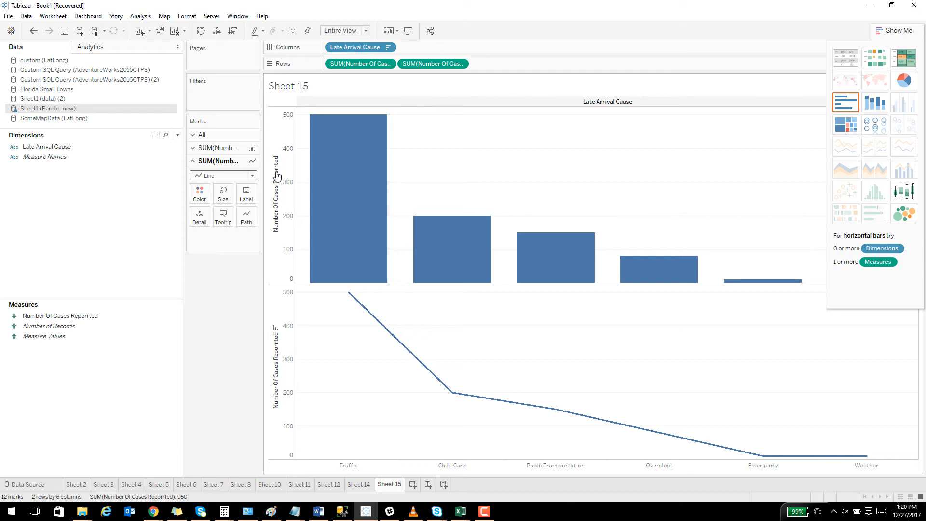
Apply a Running Total quick table calculation to the second SUM(Number Of Cases Reporrted) on Rows and inspect the points along the line.
key(alt+Tab)
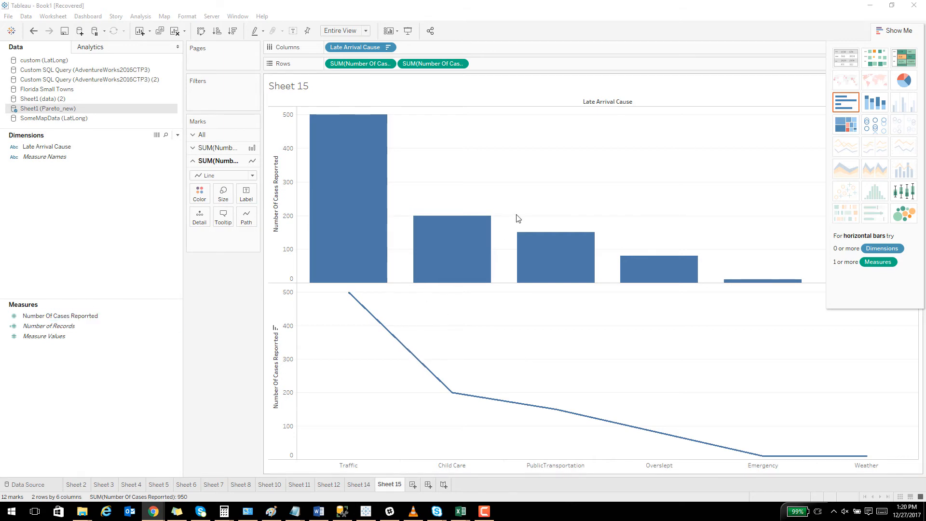
click(460, 64)
mouse_move(438, 234)
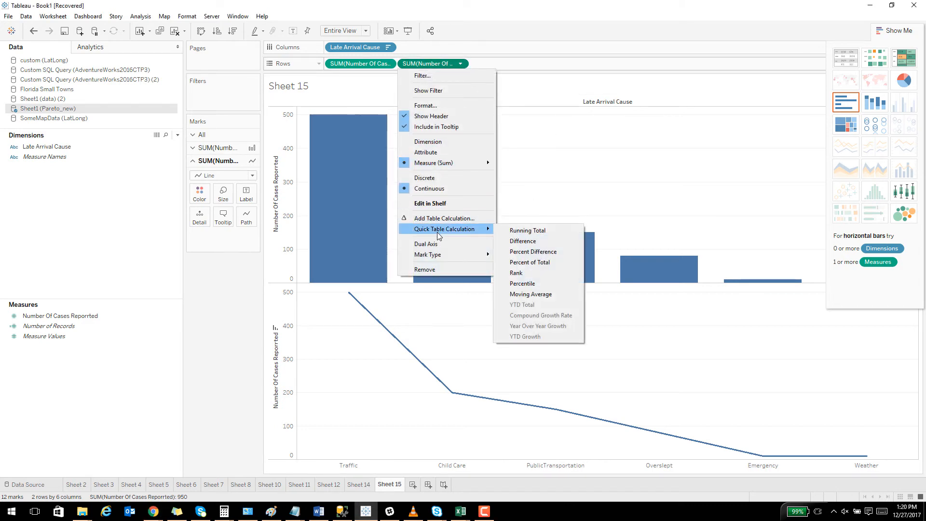
click(534, 229)
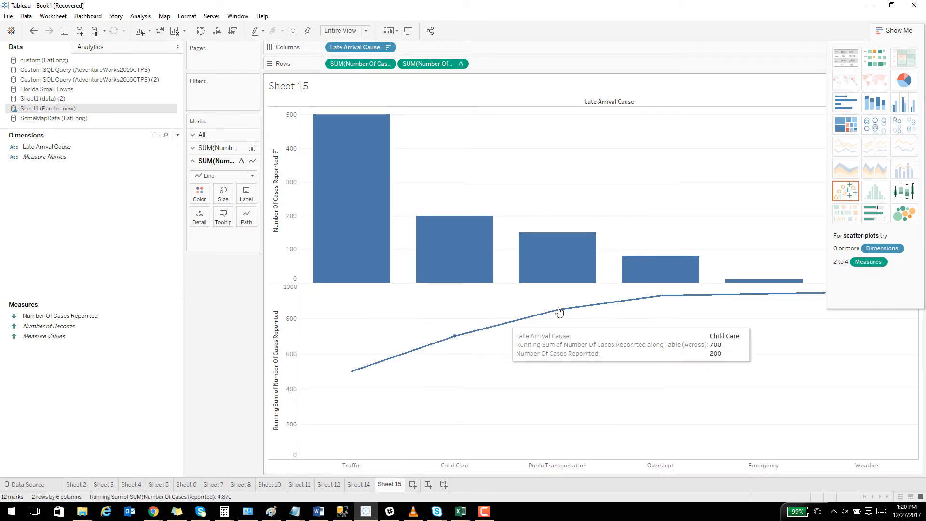
mouse_move(687, 302)
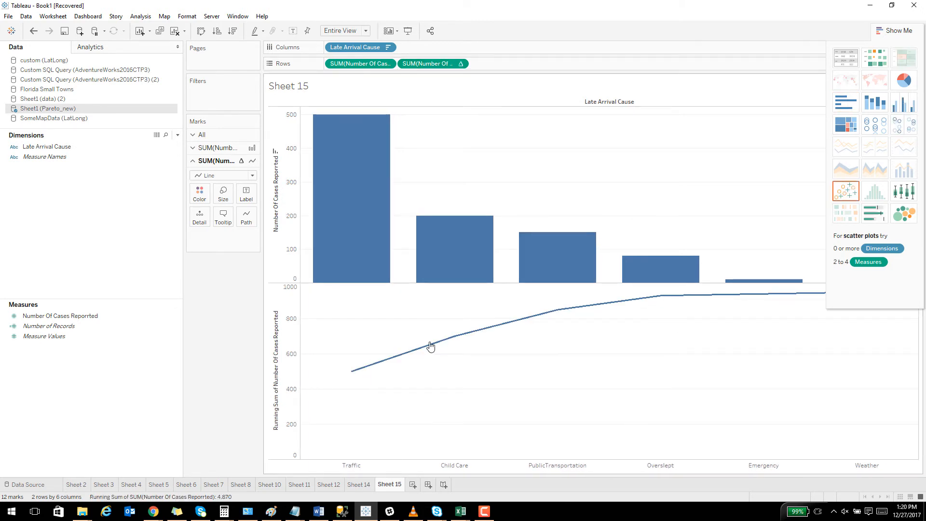
mouse_move(351, 375)
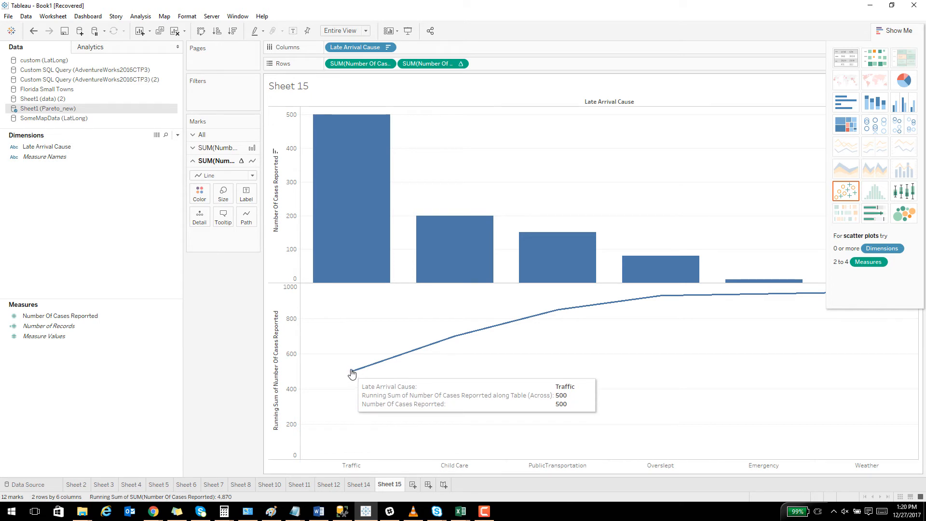
mouse_move(455, 339)
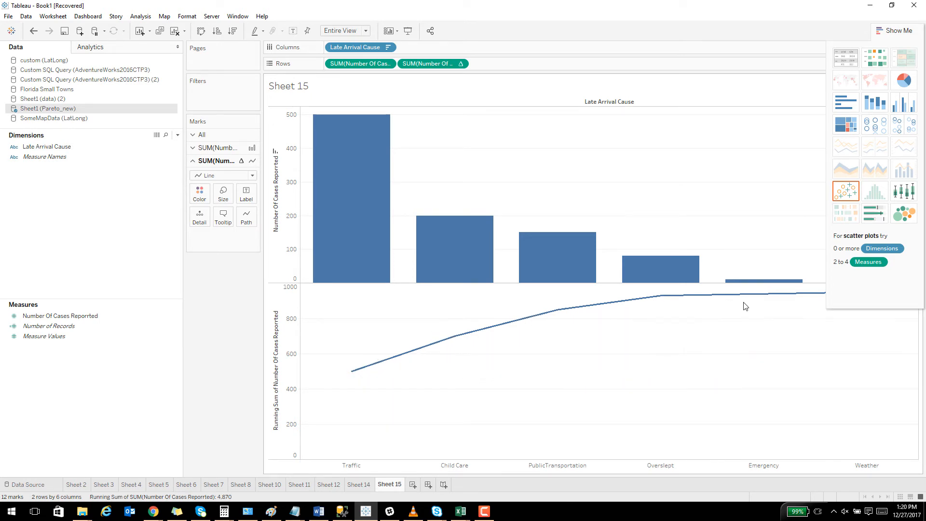
mouse_move(819, 300)
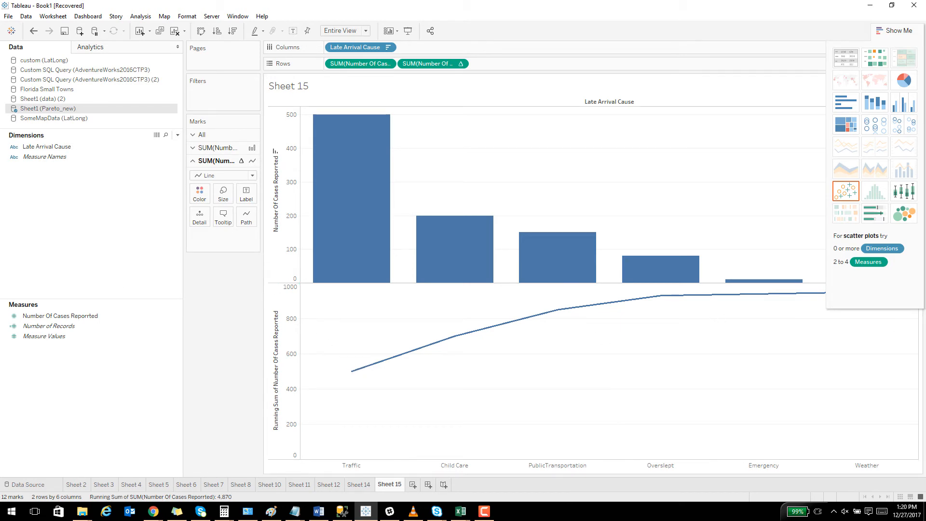
Edit the running total to compute using Specific Dimensions (Late Arrival Cause) and add a Percent of Total secondary calculation.
click(460, 65)
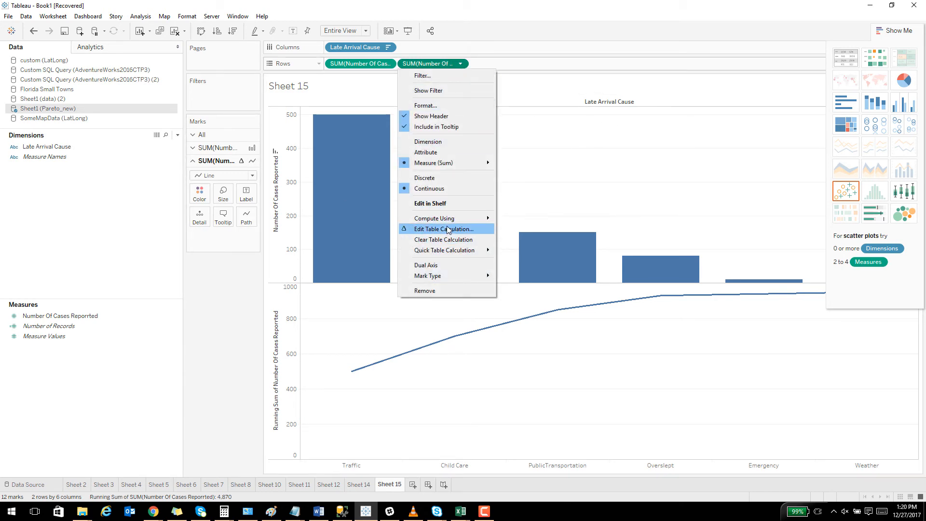
click(446, 230)
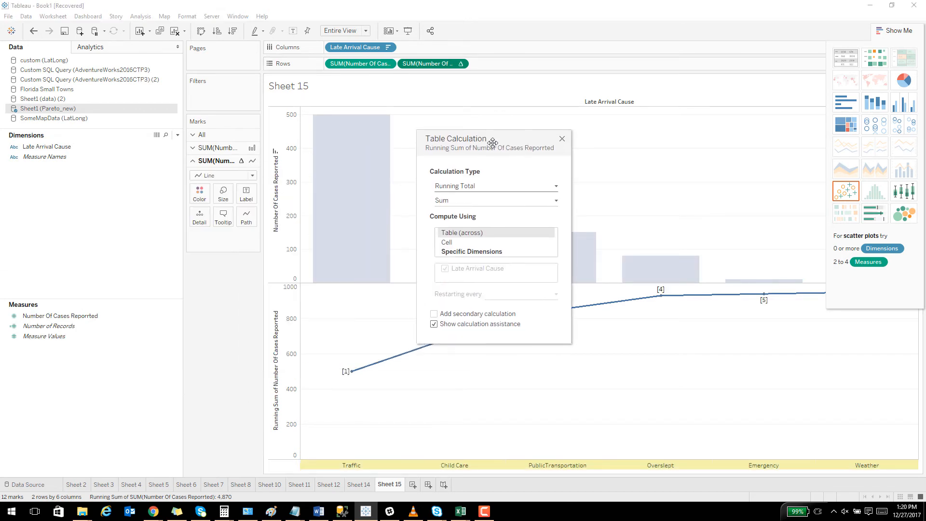
click(516, 251)
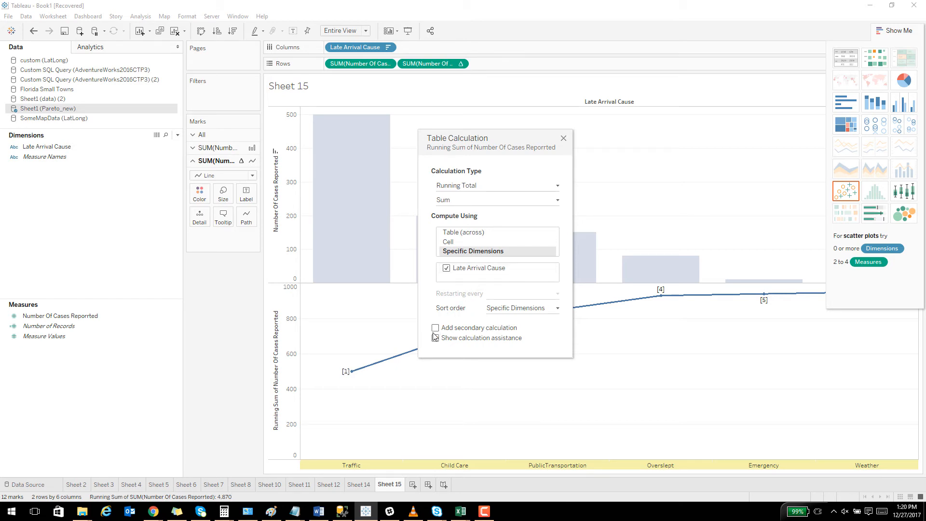
click(435, 328)
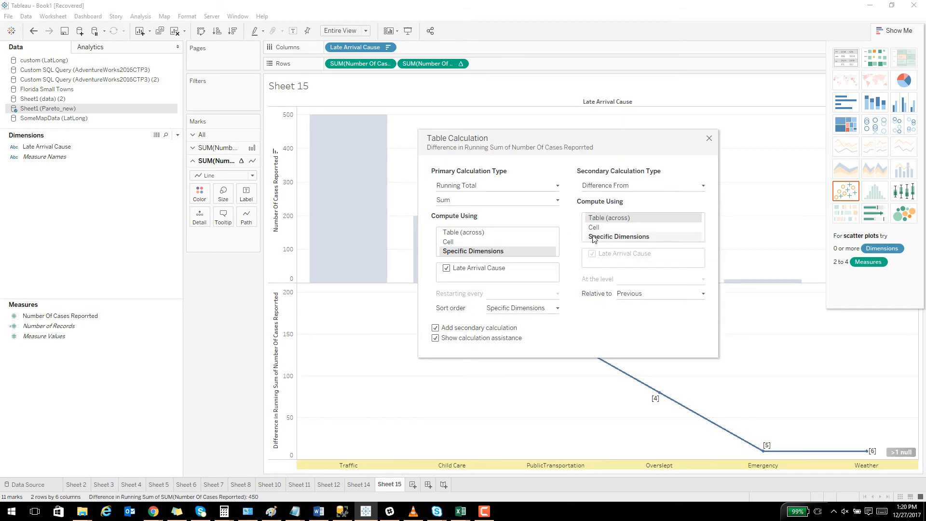
click(612, 186)
click(621, 226)
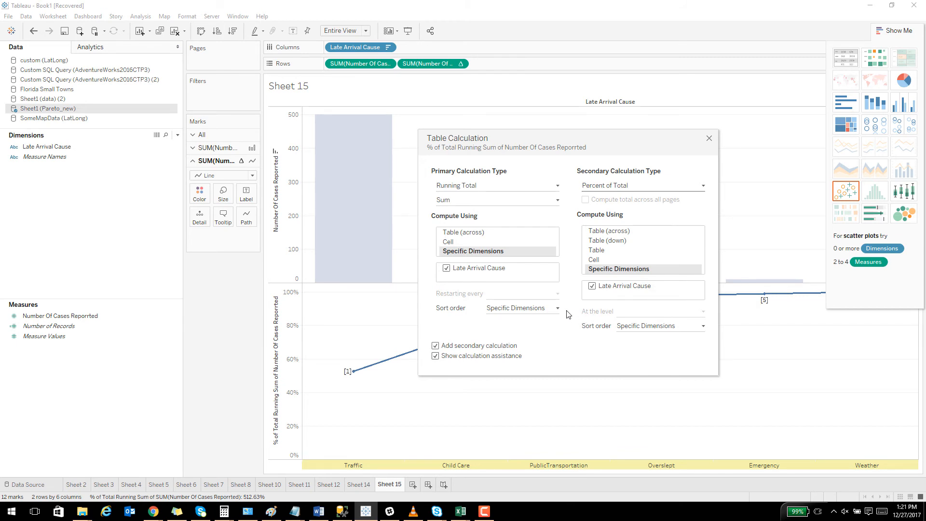
click(709, 138)
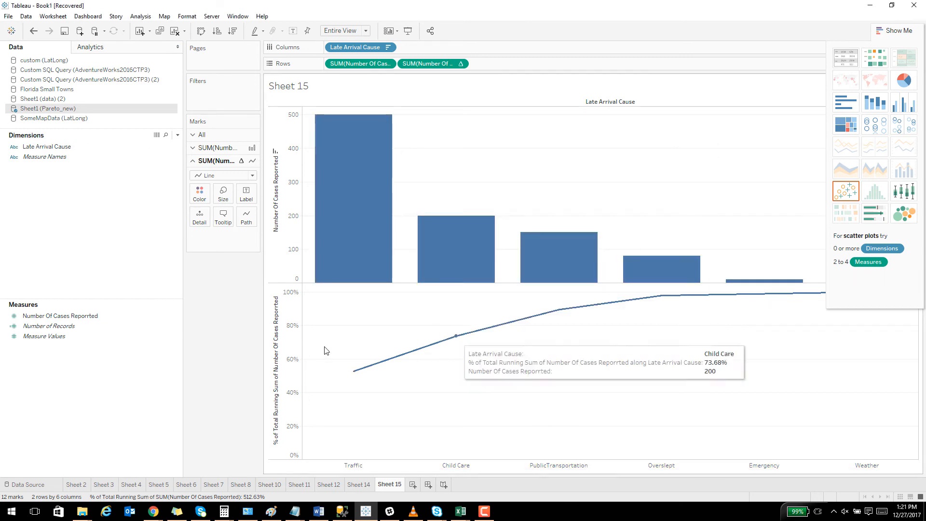
Combine the percentage line and the case counts on a dual axis and set the case counts' mark type to Bar.
right_click(280, 364)
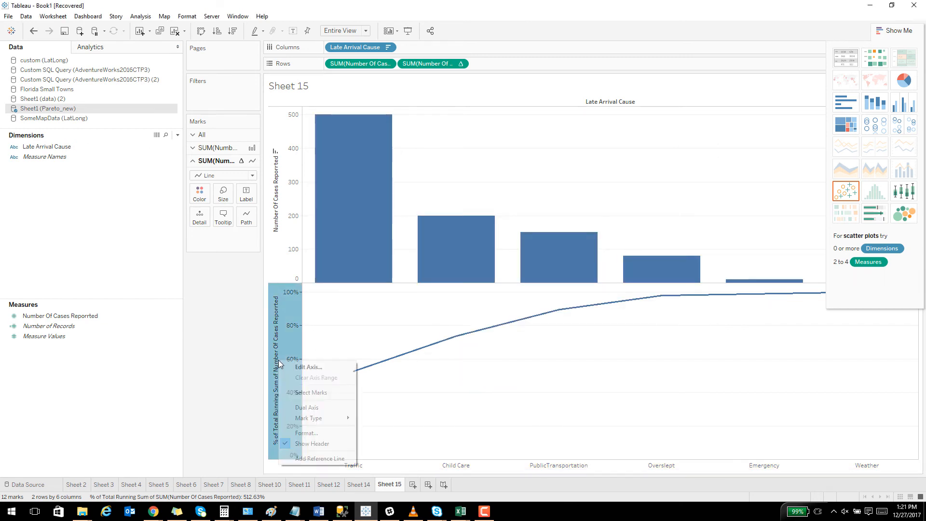
click(313, 408)
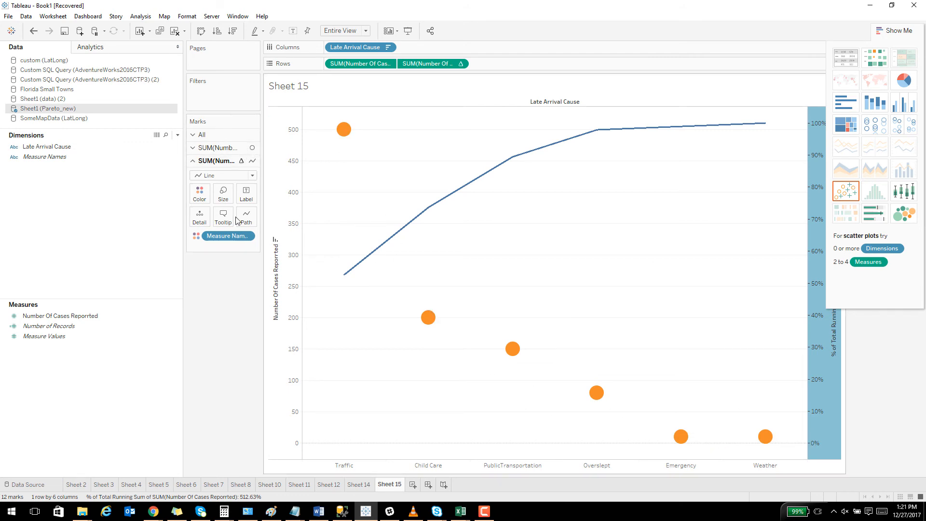
click(217, 148)
click(219, 162)
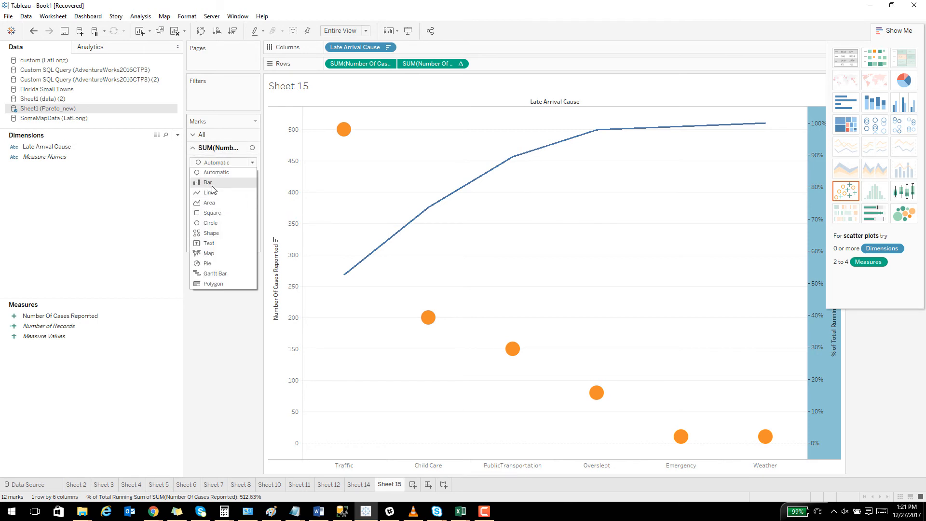
click(208, 182)
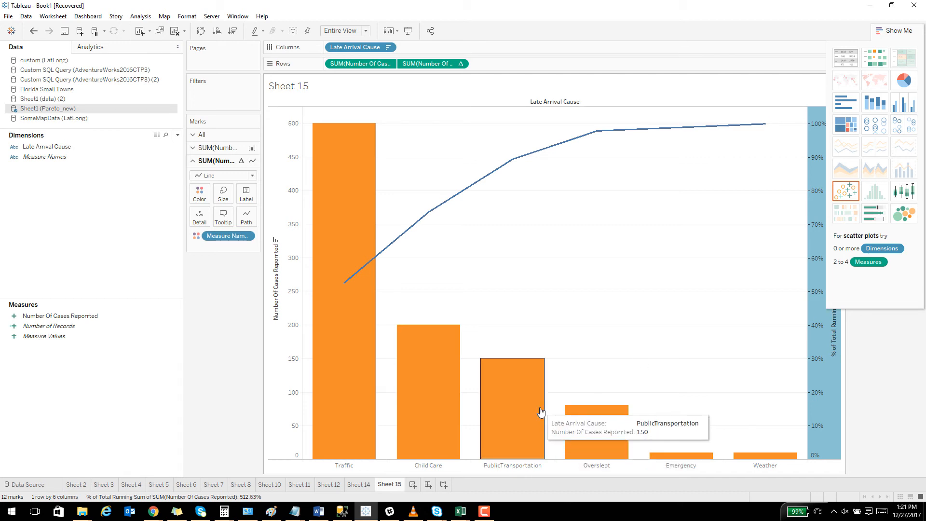
Compare the chart with the reference Pareto chart in the browser, then label the Tableau line with its running percent of total.
key(alt+Tab)
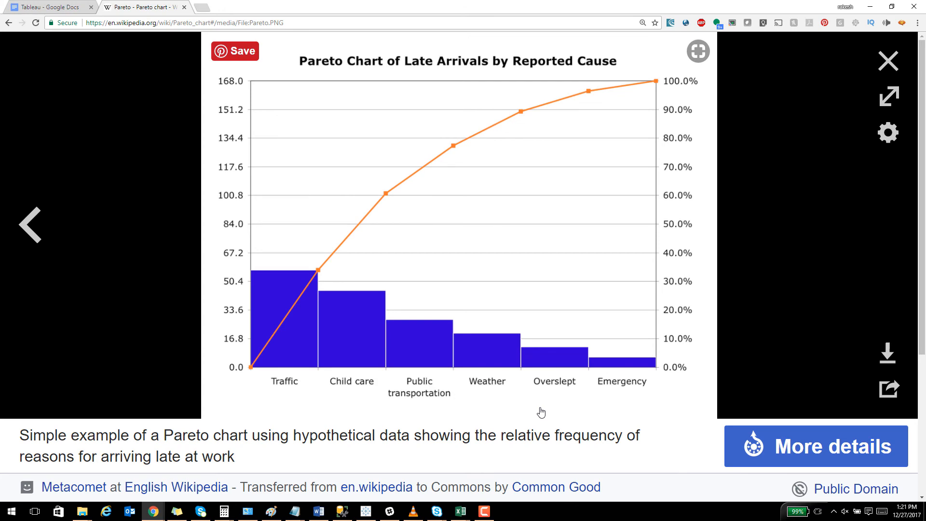
click(887, 61)
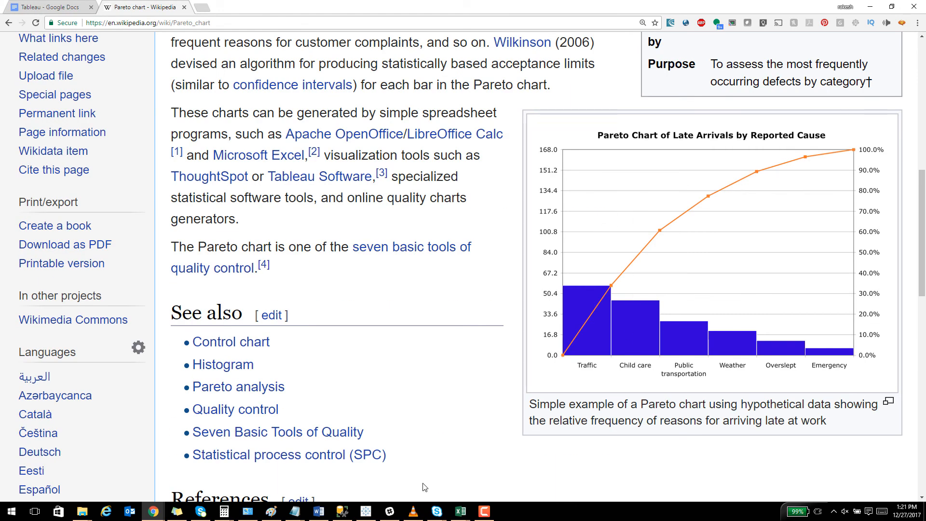
click(365, 511)
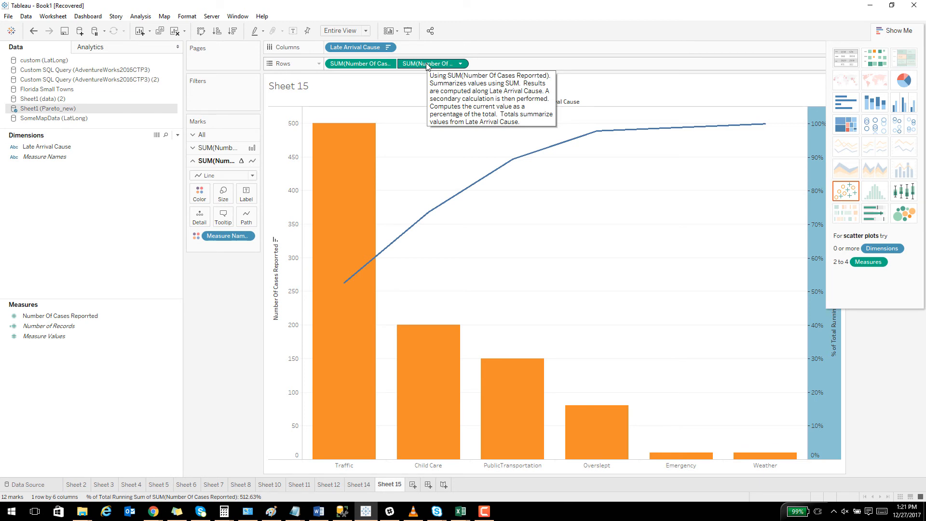
drag(427, 66, 247, 200)
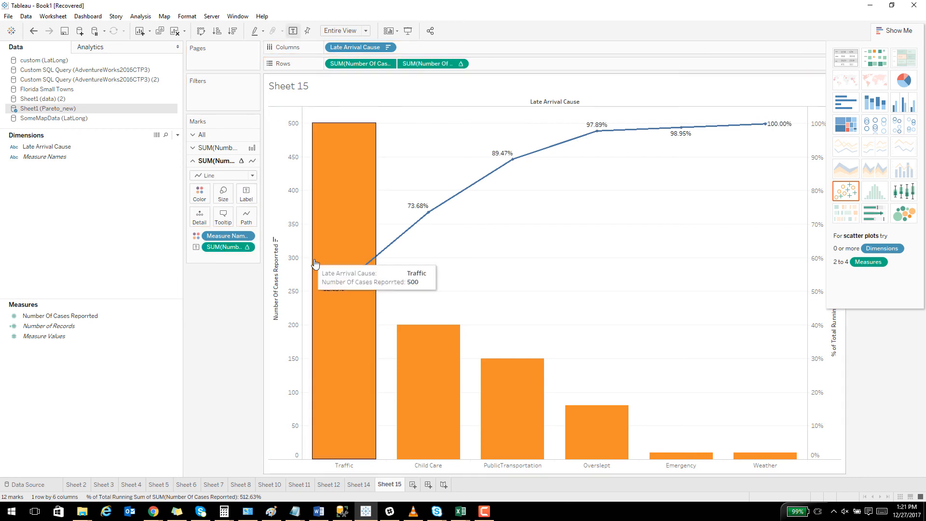
click(460, 64)
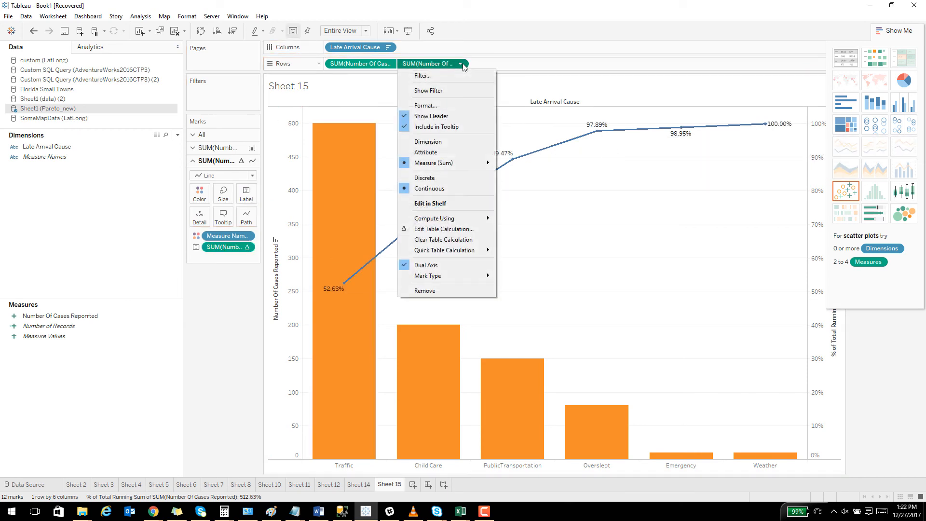
click(461, 108)
click(120, 136)
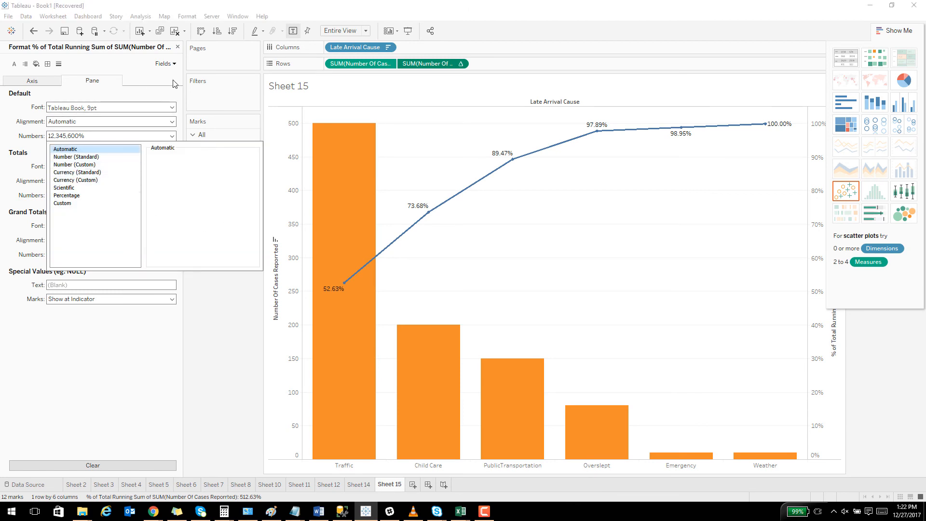
click(177, 48)
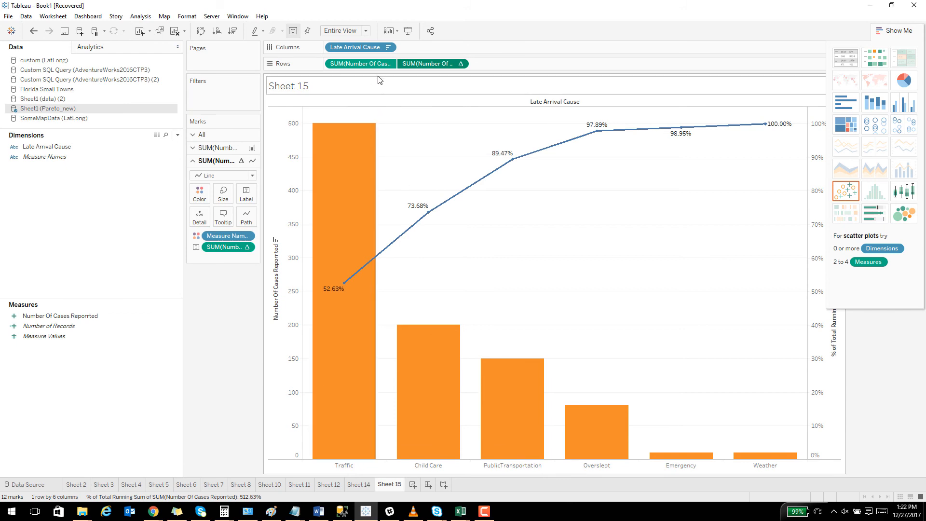
Label the bars with SUM(Number Of Cases Reporrted), undoing the misplaced move of that field off Rows.
drag(373, 67, 265, 158)
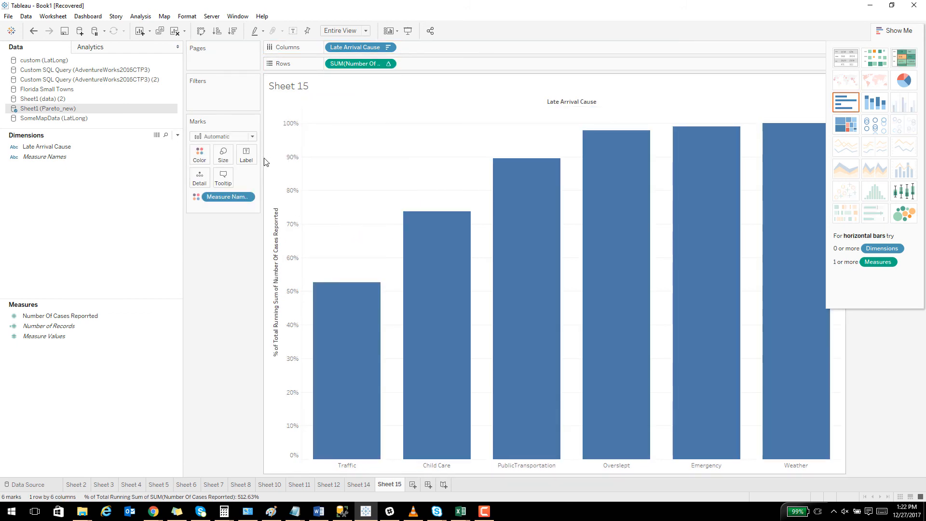
key(ctrl+z)
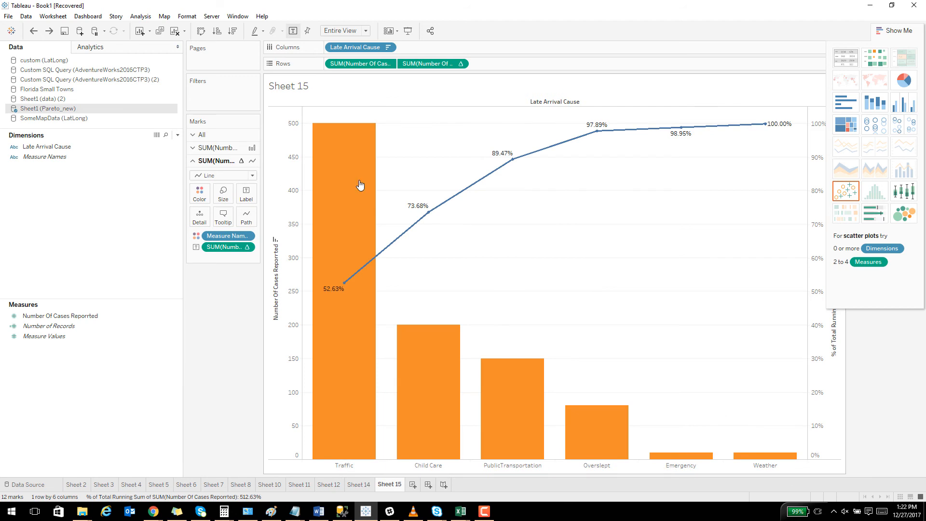
click(207, 149)
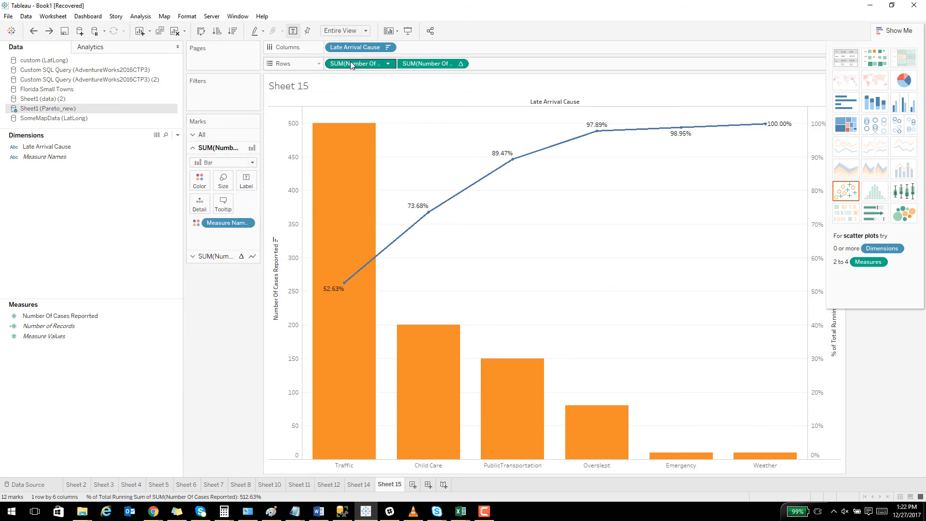
drag(350, 64, 246, 185)
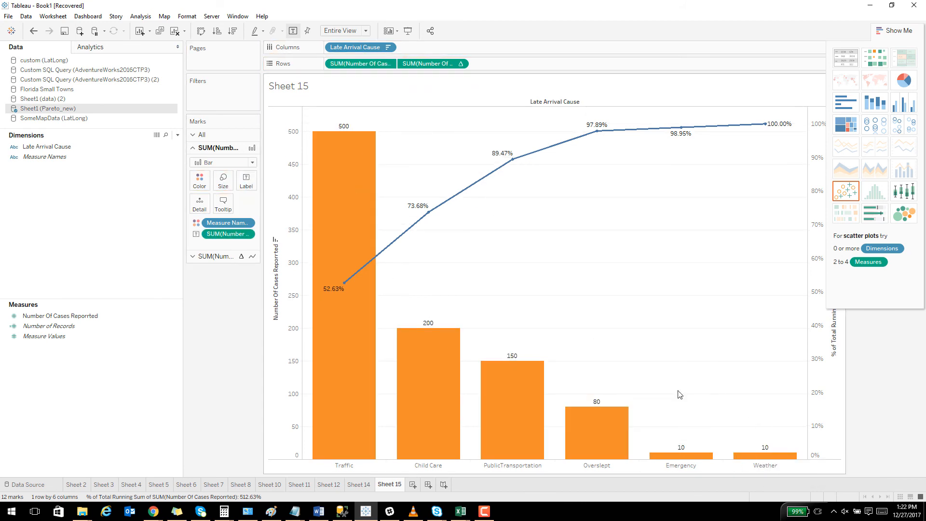
Add a constant line at .8 on the axis of the running percent of total.
right_click(815, 359)
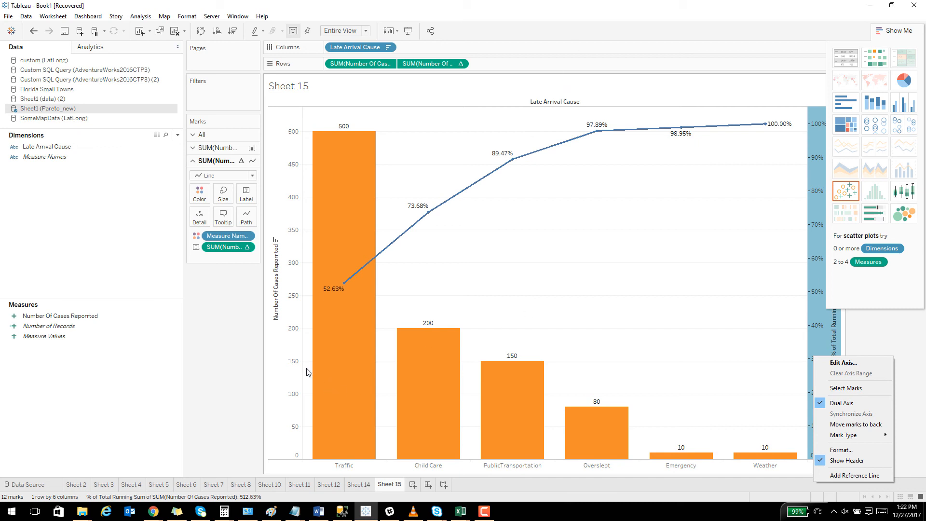
click(269, 393)
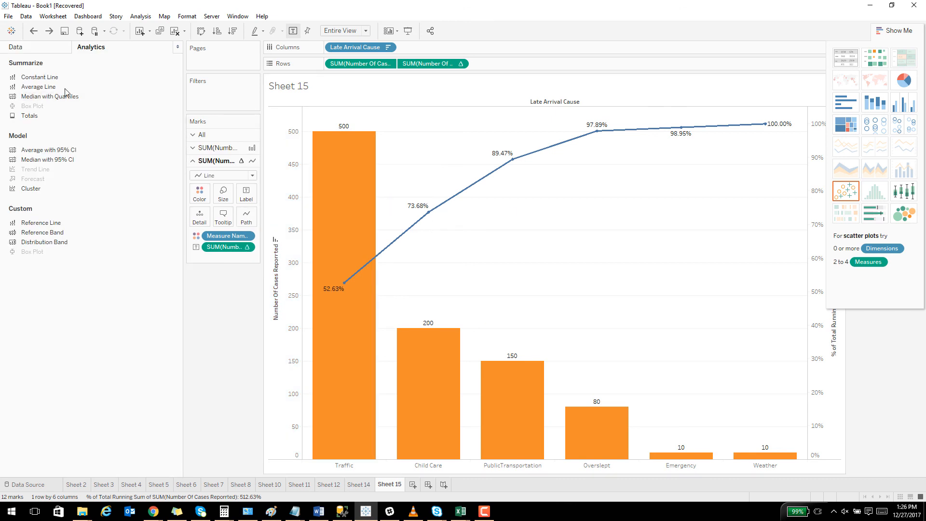
drag(50, 82, 352, 160)
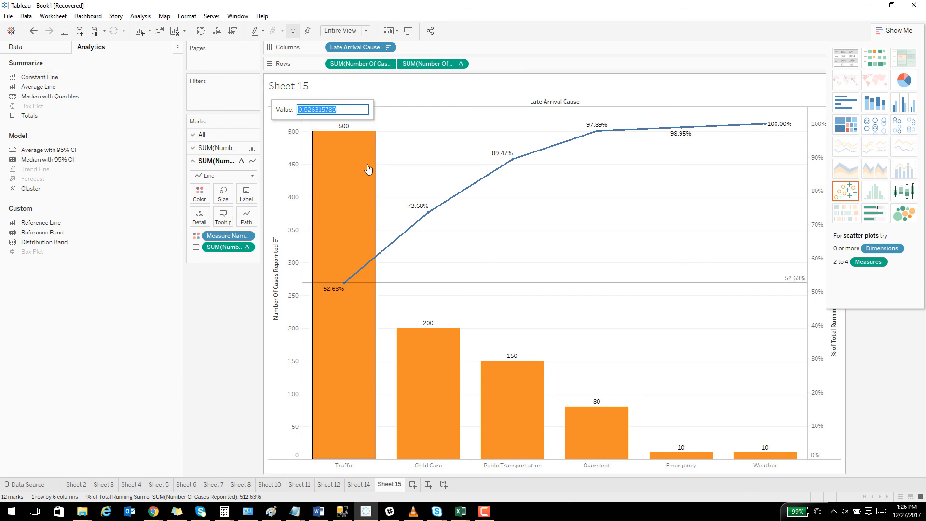
drag(347, 109, 278, 114)
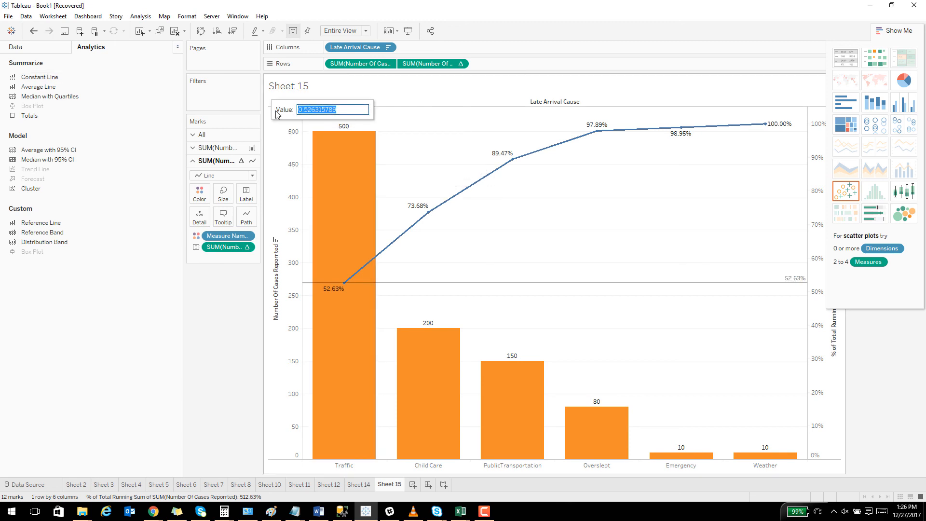
text(.8)
key(Return)
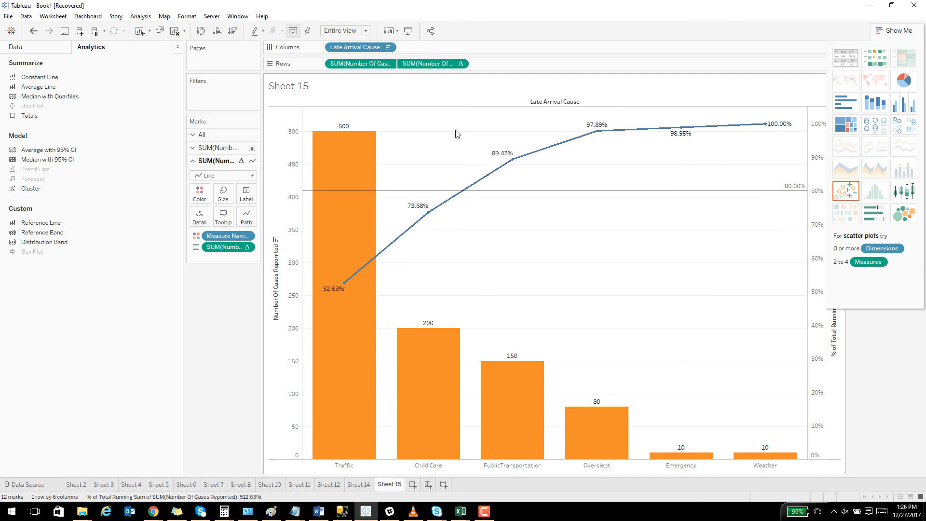
Select the Traffic and Child Care marks to examine the causes below the 80% line, then switch to the browser.
drag(463, 112, 309, 469)
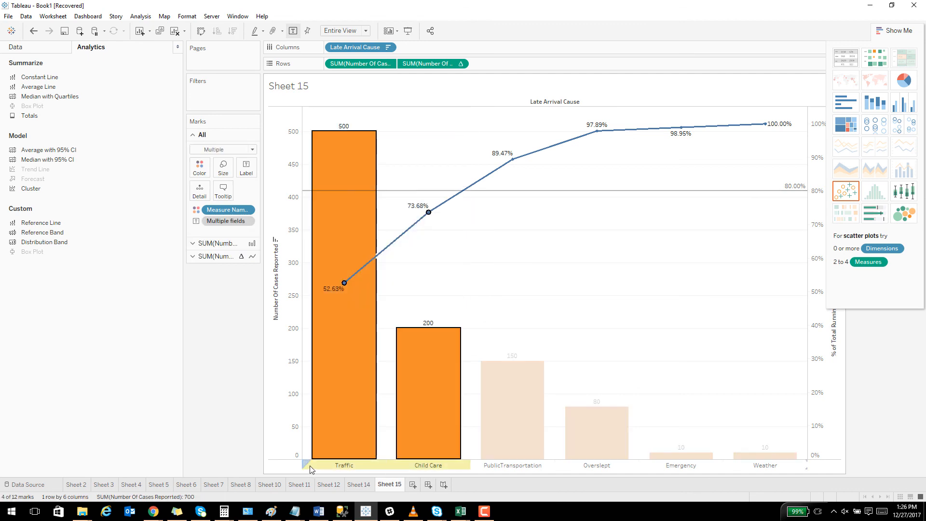
mouse_move(331, 415)
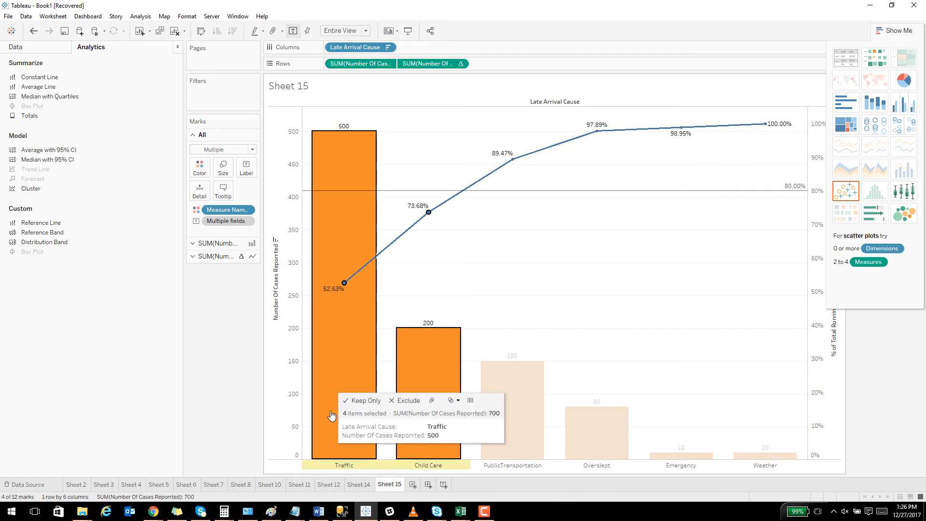
key(alt+Tab)
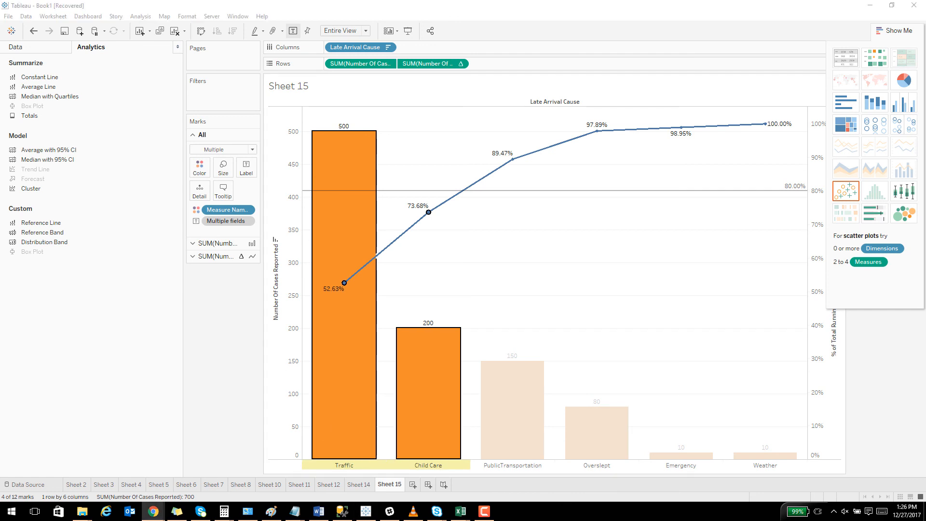